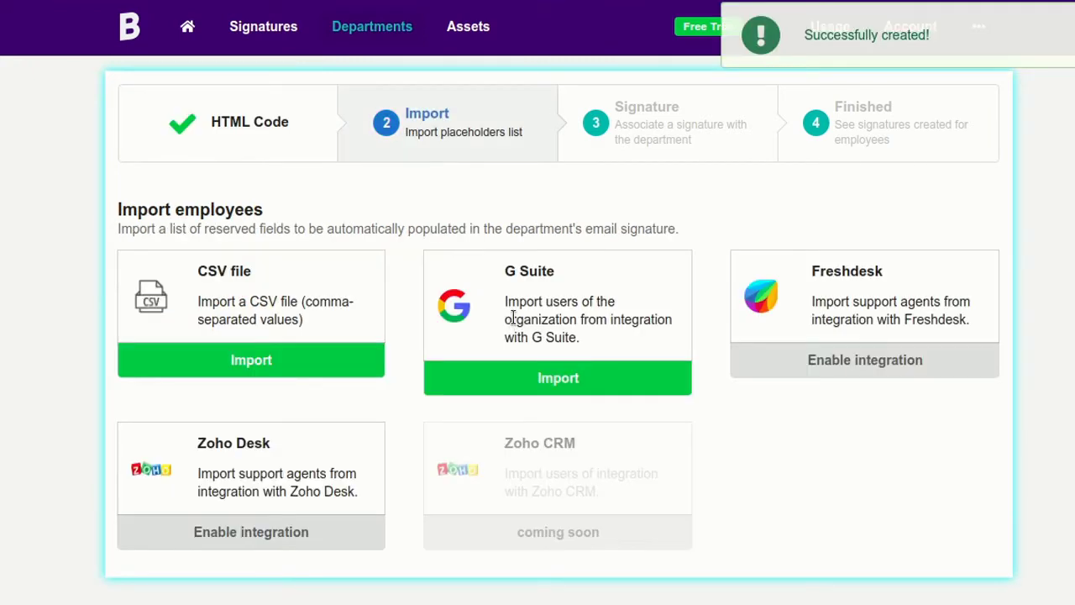
Start importing employees from a CSV file and bring up the upload form
click(263, 363)
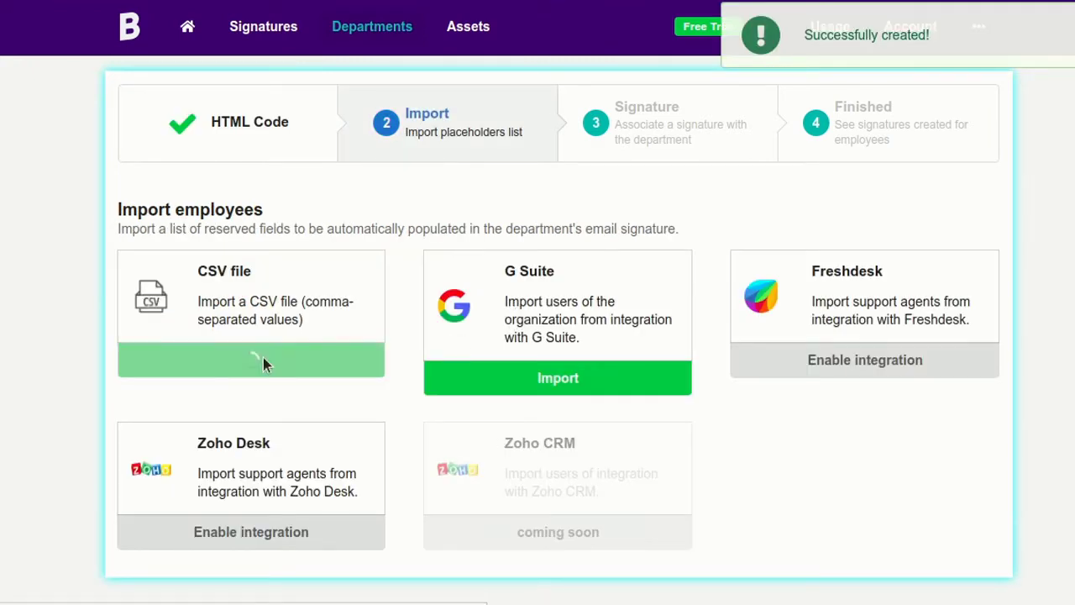
scroll(244, 353, down, 2)
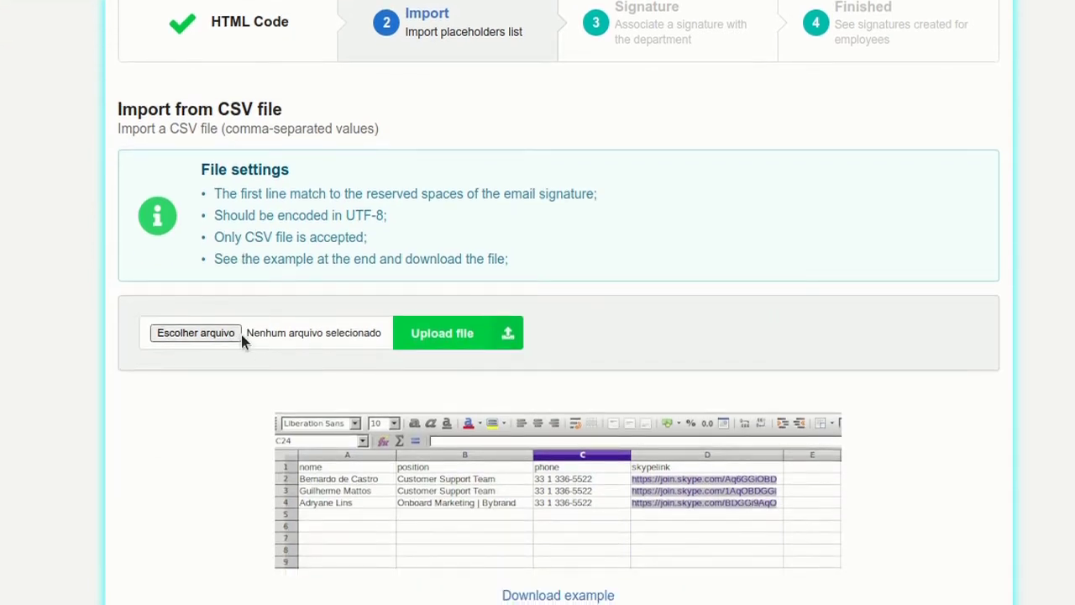
Upload the example Departments CSV, review its preview table, and import the 4 employees
click(195, 333)
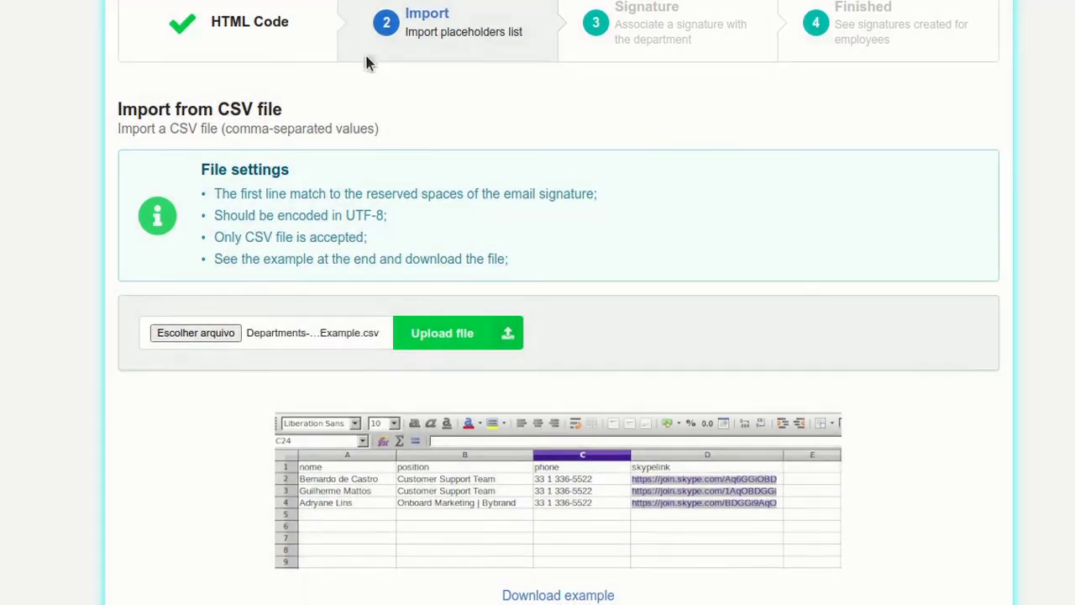
click(439, 334)
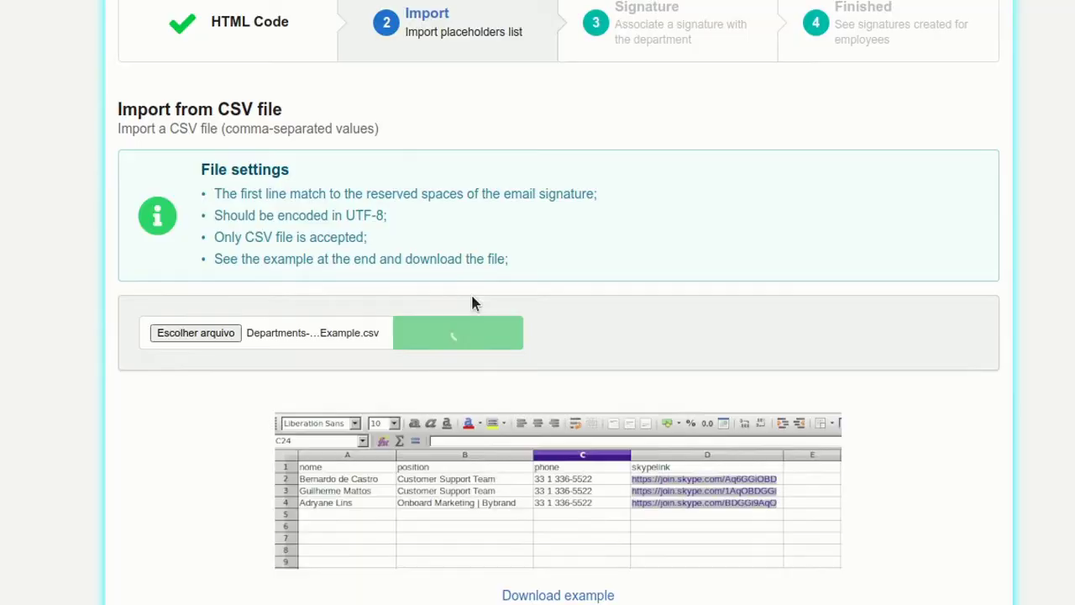
scroll(422, 300, down, 2)
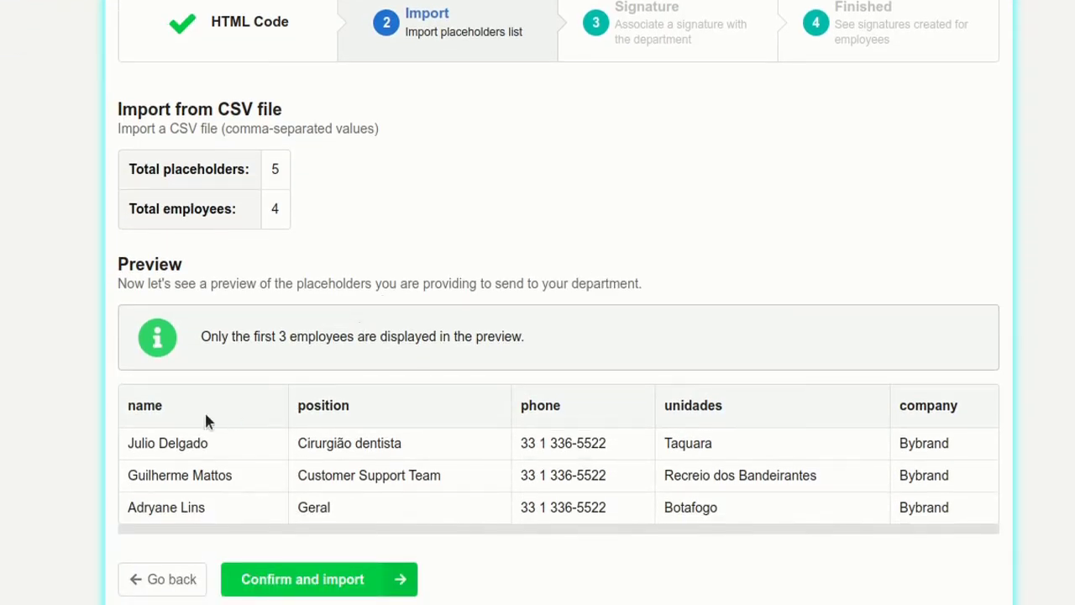
drag(252, 413, 714, 403)
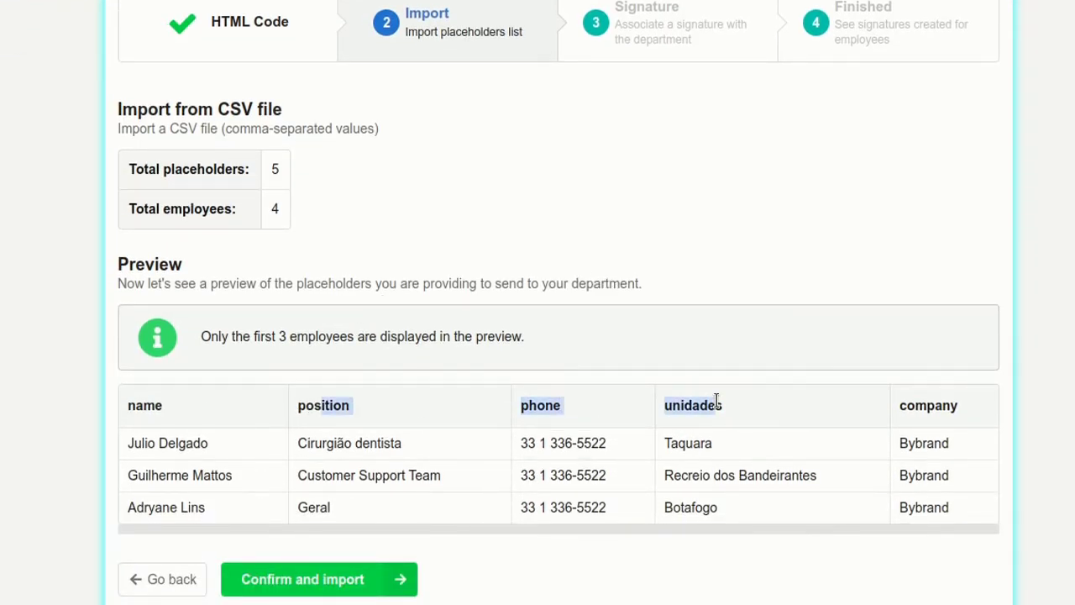
click(715, 404)
scroll(285, 336, down, 1)
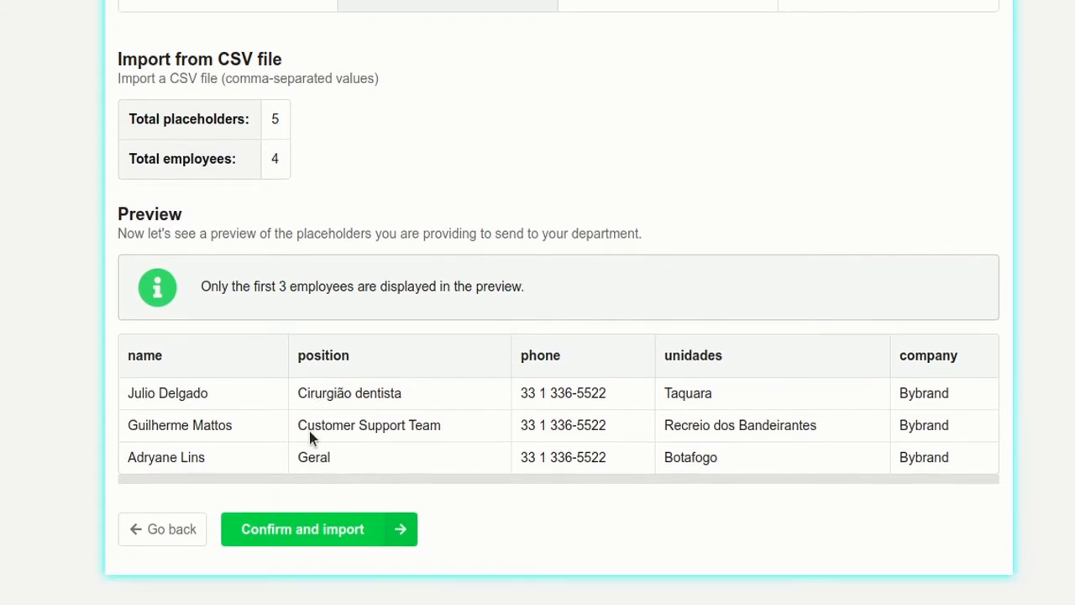
click(307, 527)
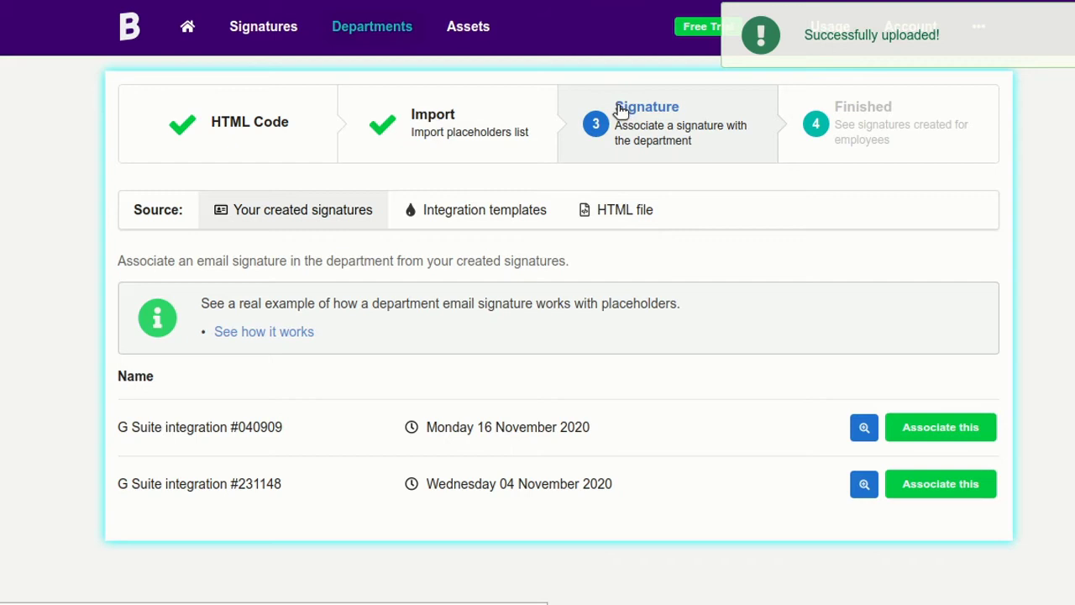
Choose HTML file as the signature source and open the empty code editor
triple_click(650, 140)
click(685, 131)
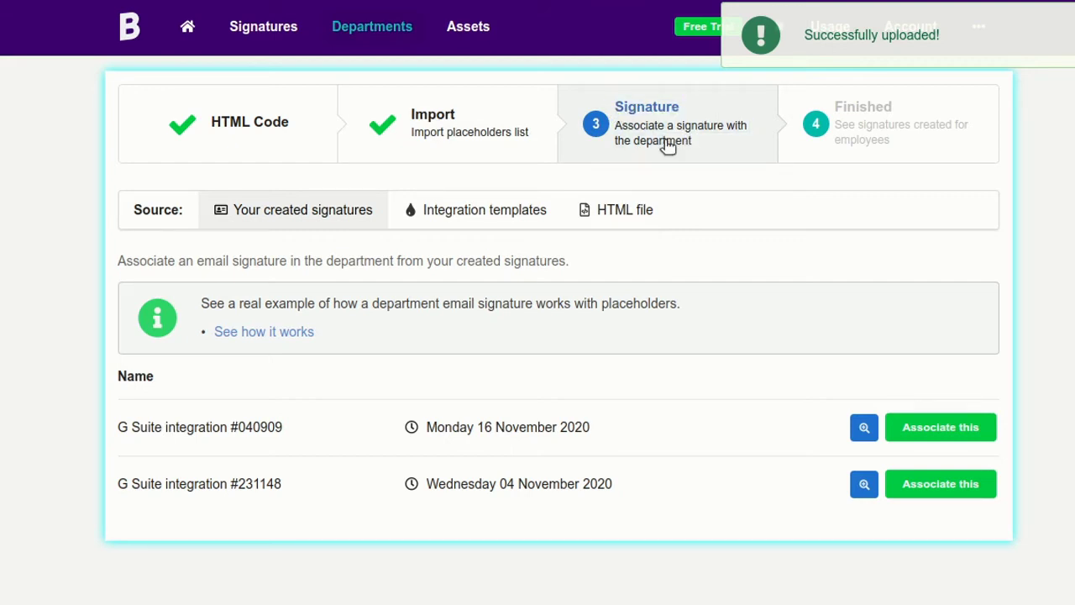
click(601, 216)
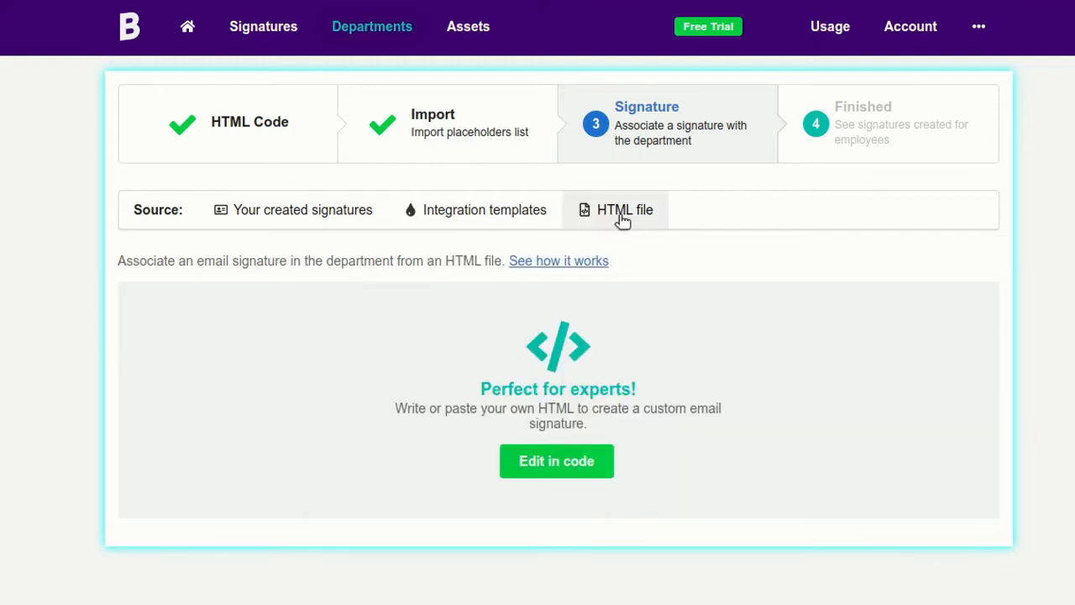
click(552, 459)
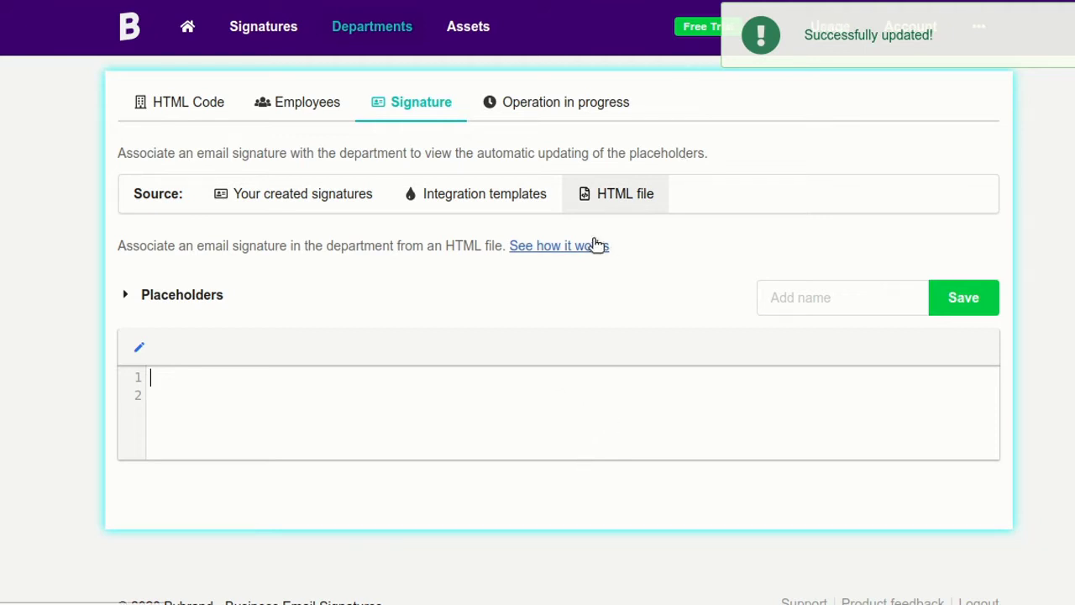
Write <h4>{{name}}</h4> on line 1, pasting the name placeholder label
click(192, 297)
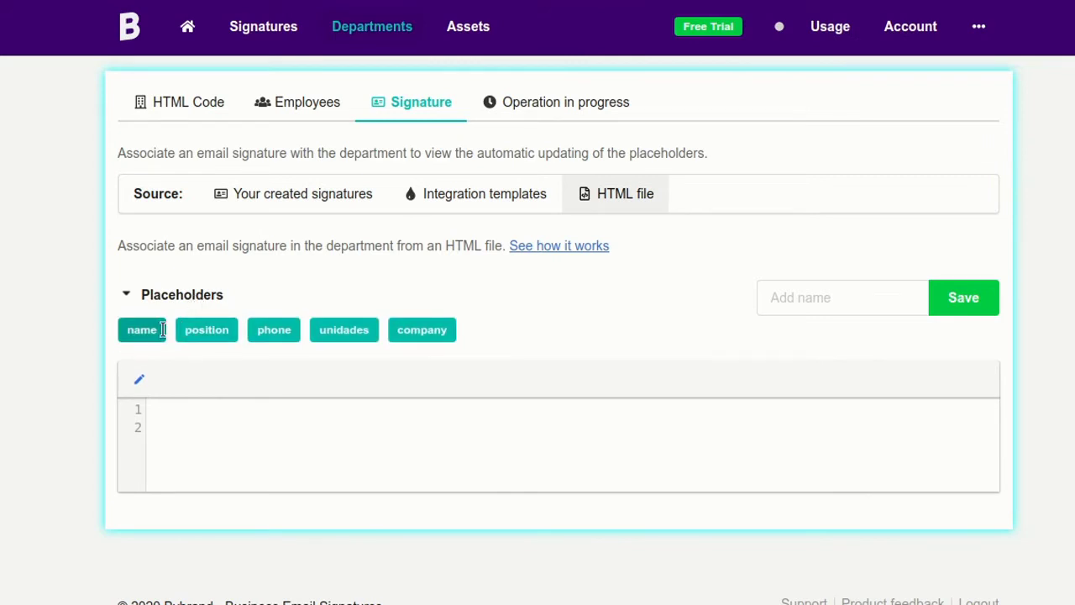
click(195, 409)
text(<><>h4)
key(Right)
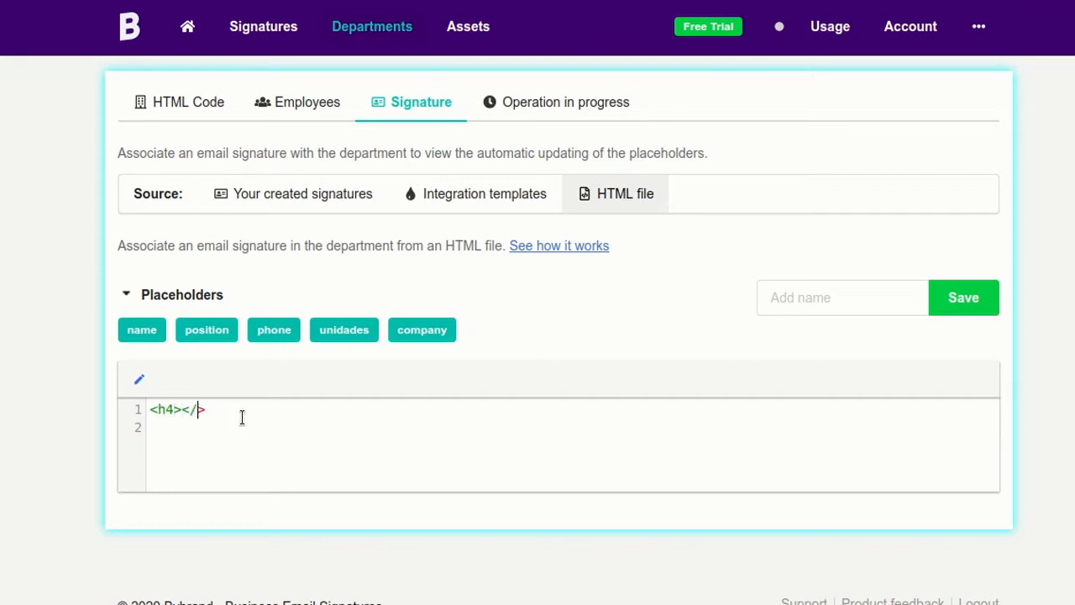
text(/h)
text(4)
text({{}})
double_click(141, 328)
right_click(143, 329)
click(178, 403)
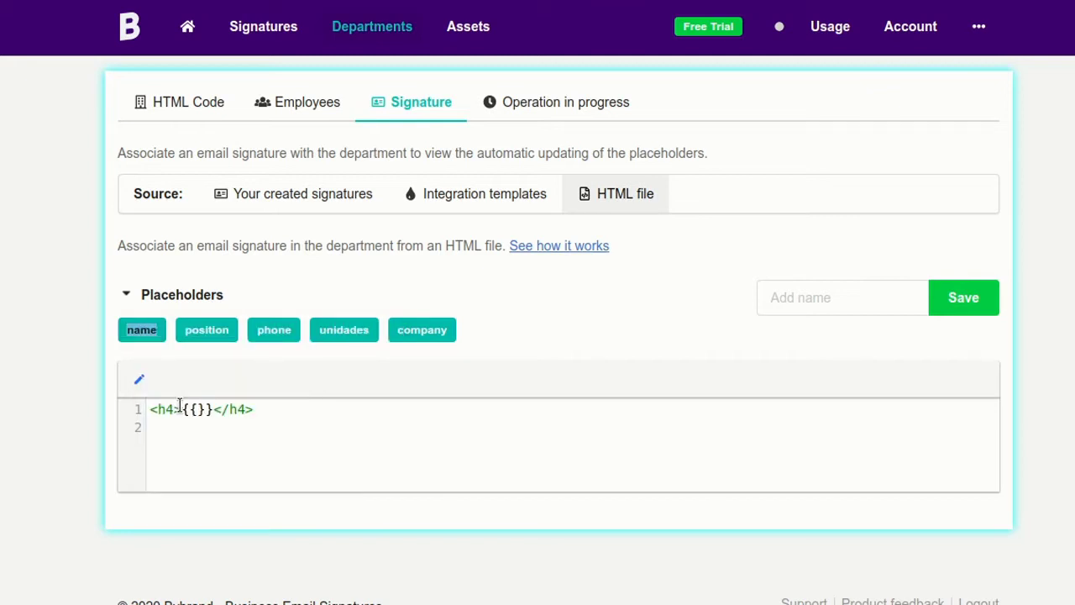
click(198, 409)
key(ctrl+v)
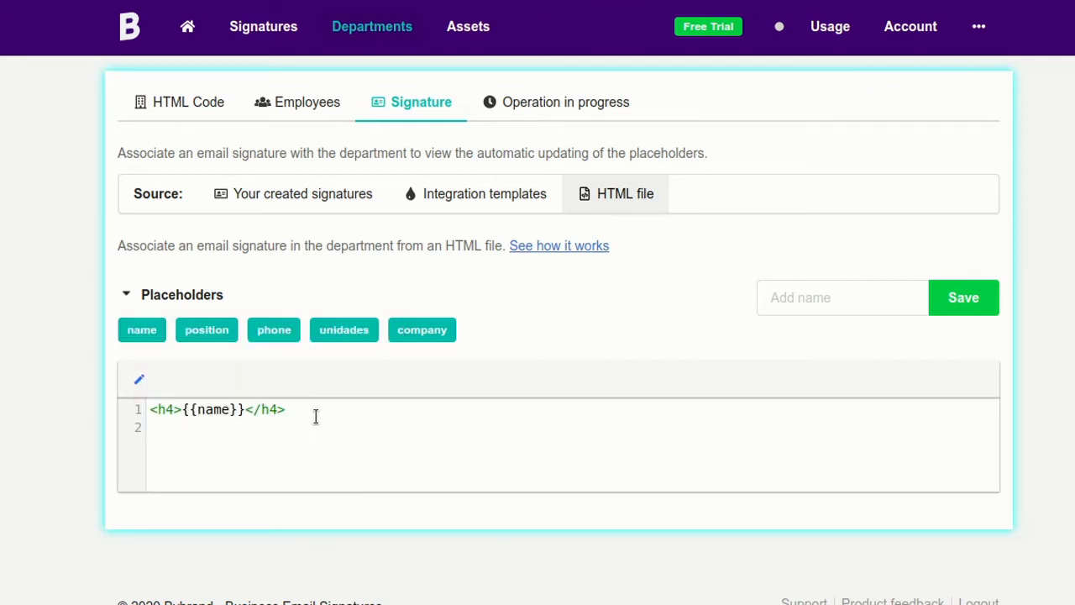
Add <p>{{position}}</p> on line 2, save the HTML, and view the signature
key(Return)
text(<><>)
key(Left)
key(Left)
key(Left)
text(p)
key(Right)
key(Right)
text(/p)
key(Left)
key(Left)
key(Left)
text({{}})
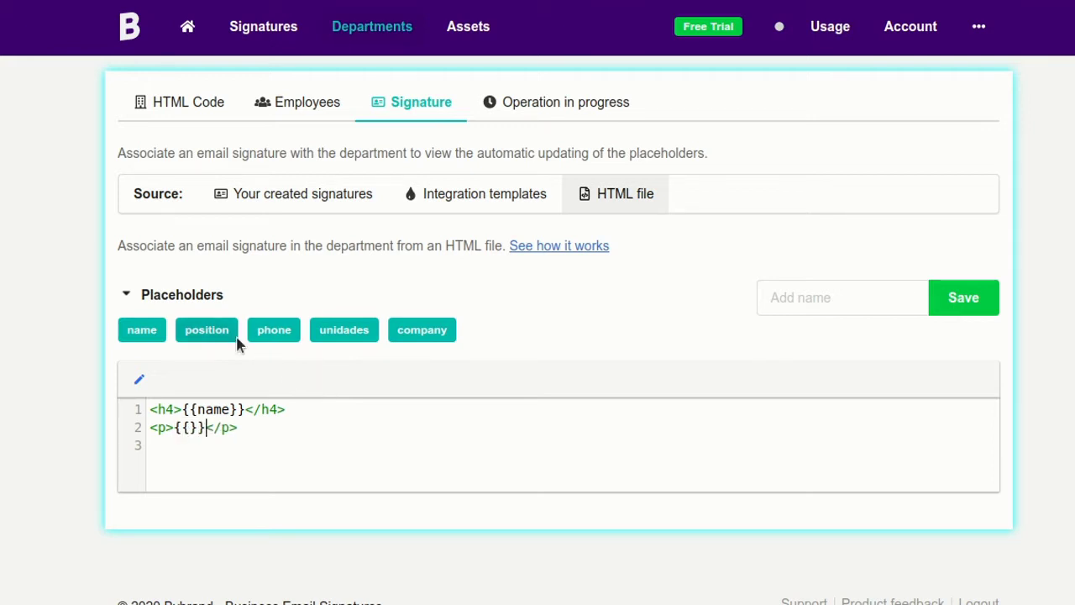
click(188, 427)
key(ctrl+v)
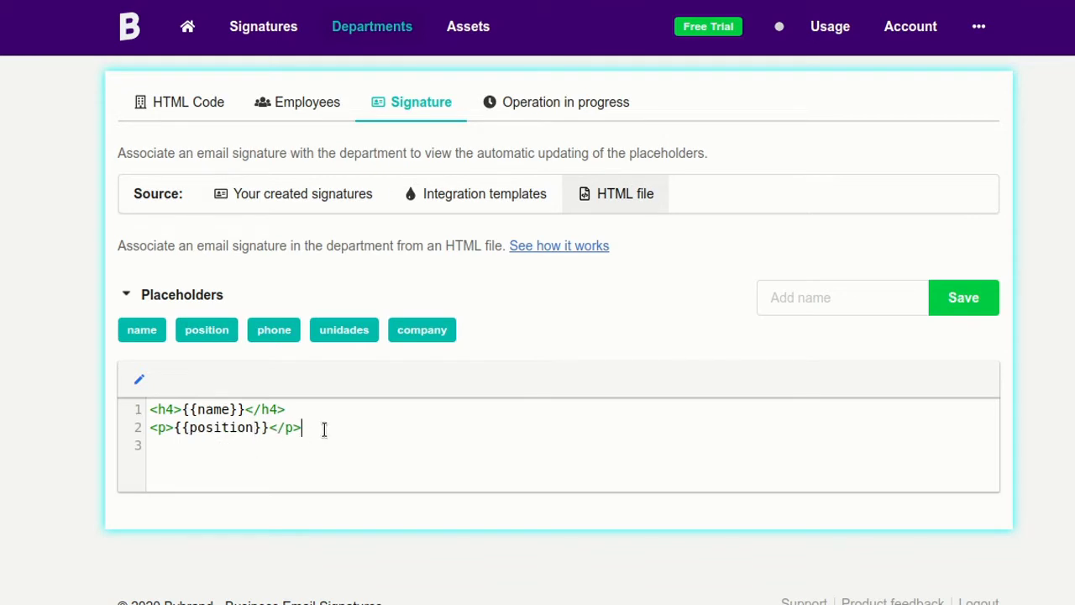
click(966, 301)
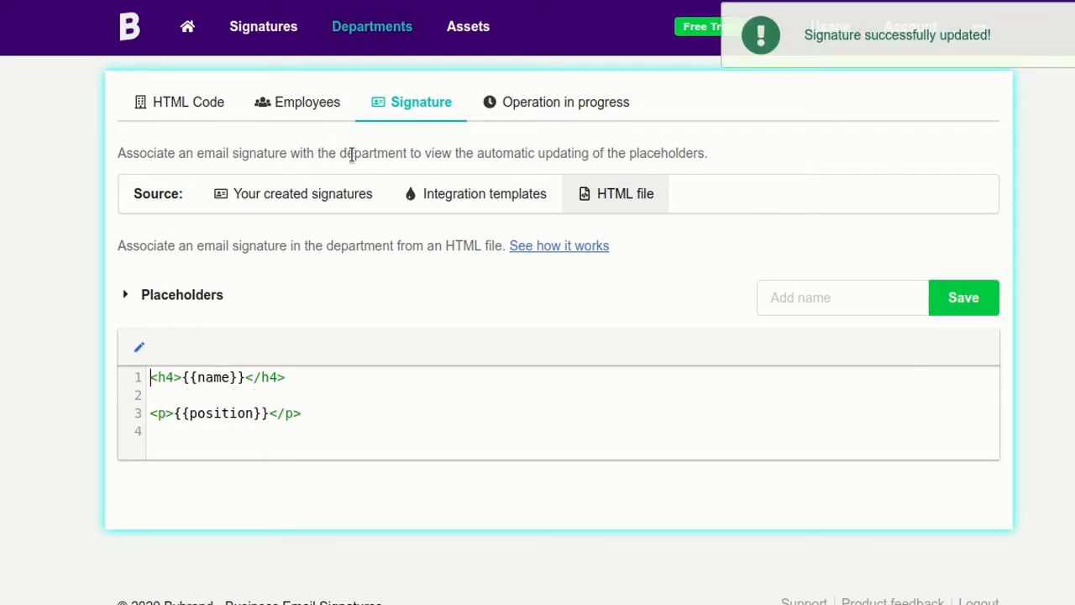
click(445, 120)
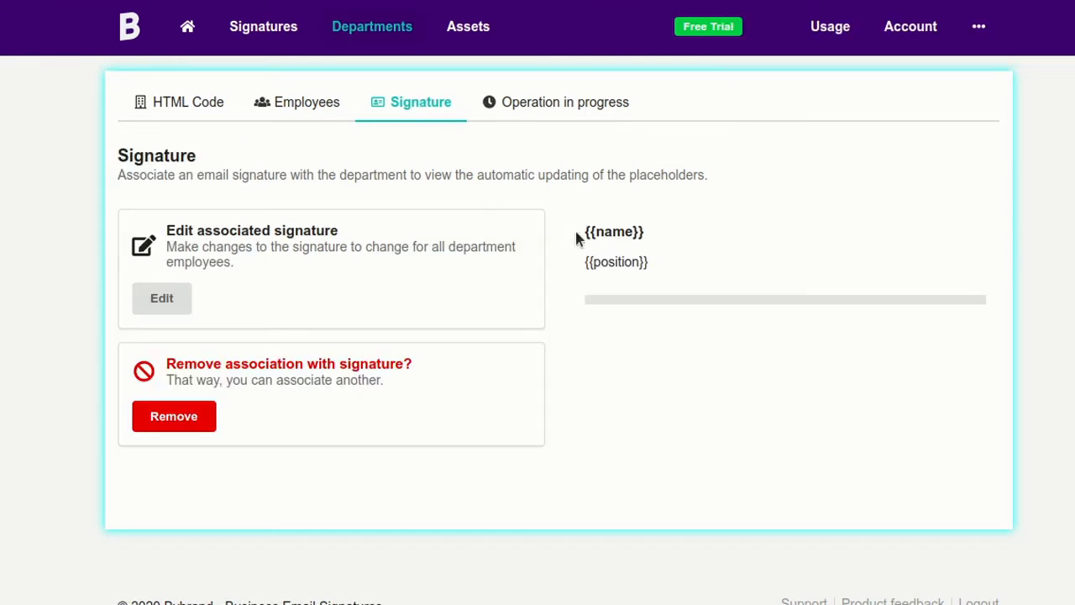
Preview each of the first three employees' signatures, then return to the Signature tab
click(318, 110)
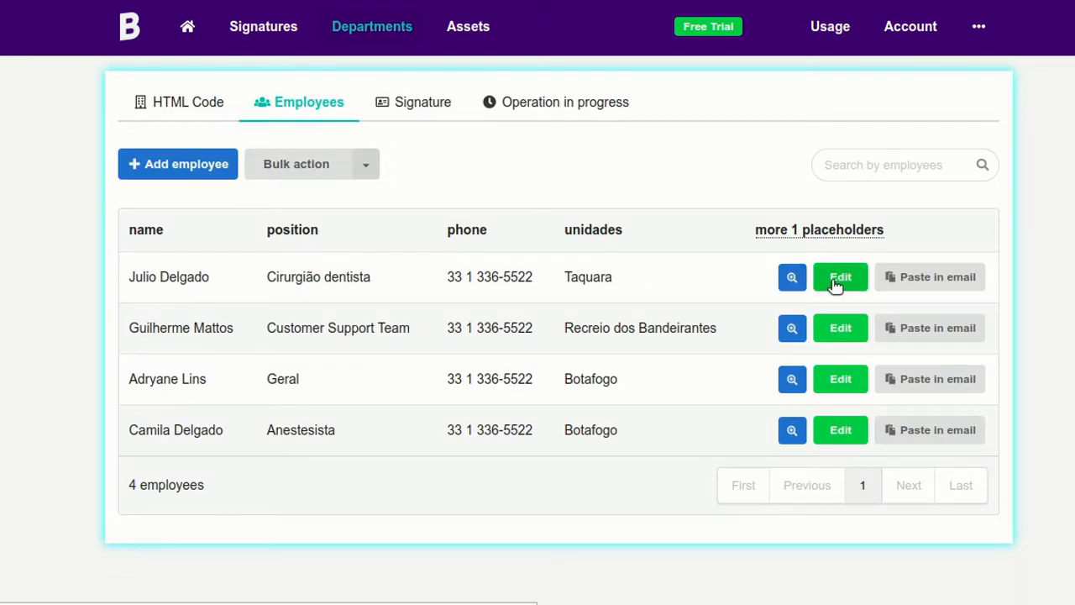
click(793, 280)
click(696, 299)
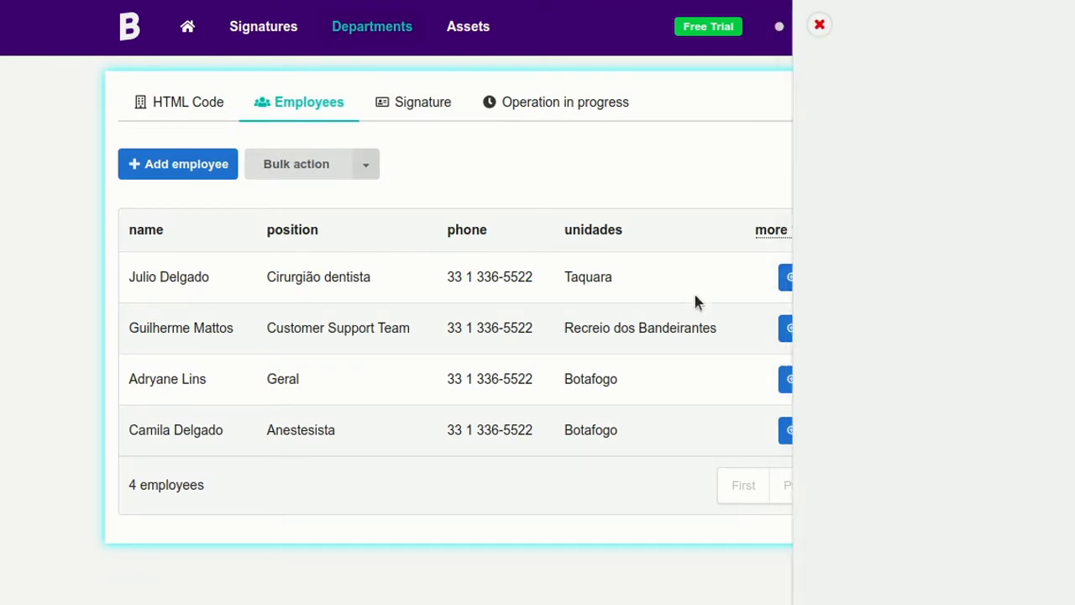
click(790, 328)
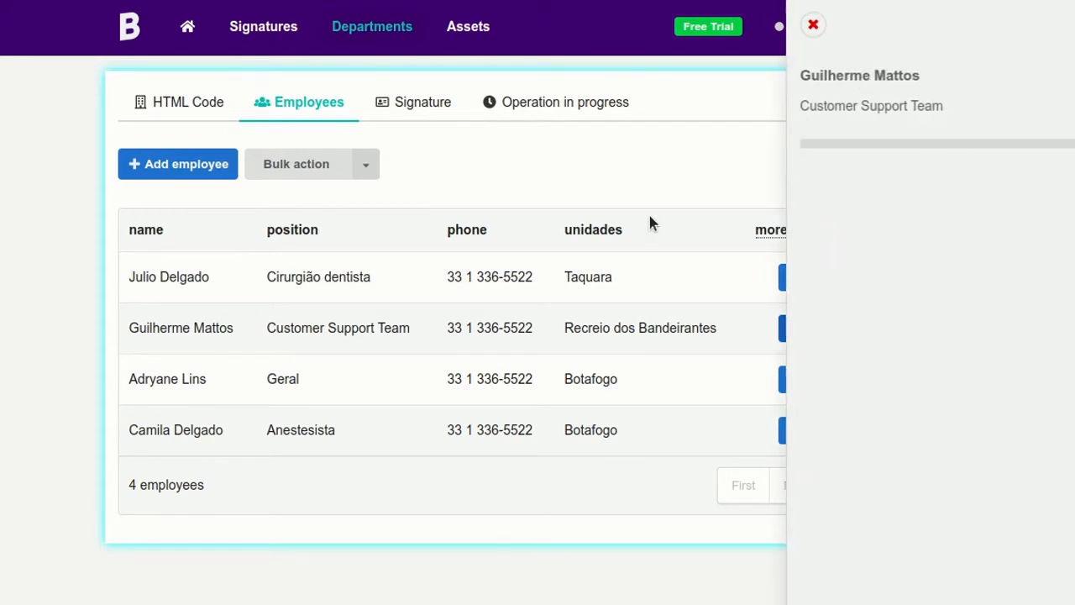
click(611, 343)
click(792, 379)
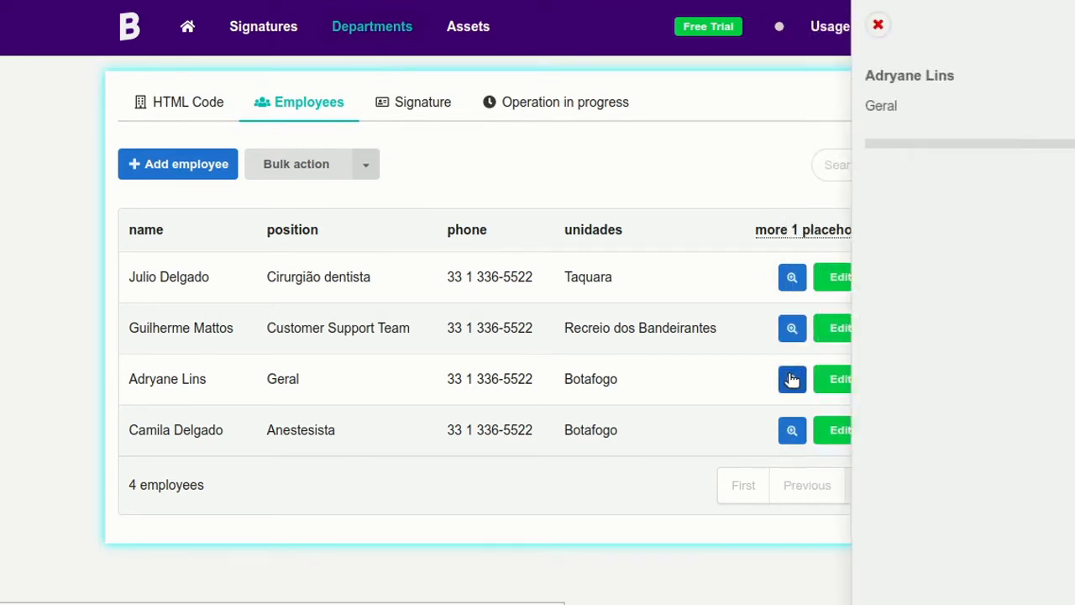
click(708, 370)
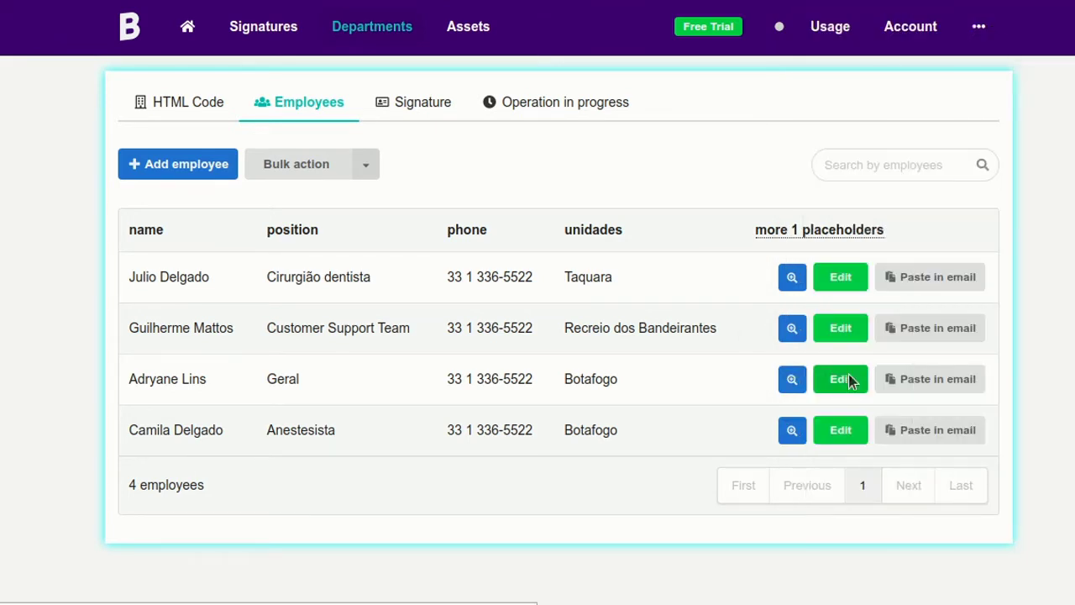
click(424, 105)
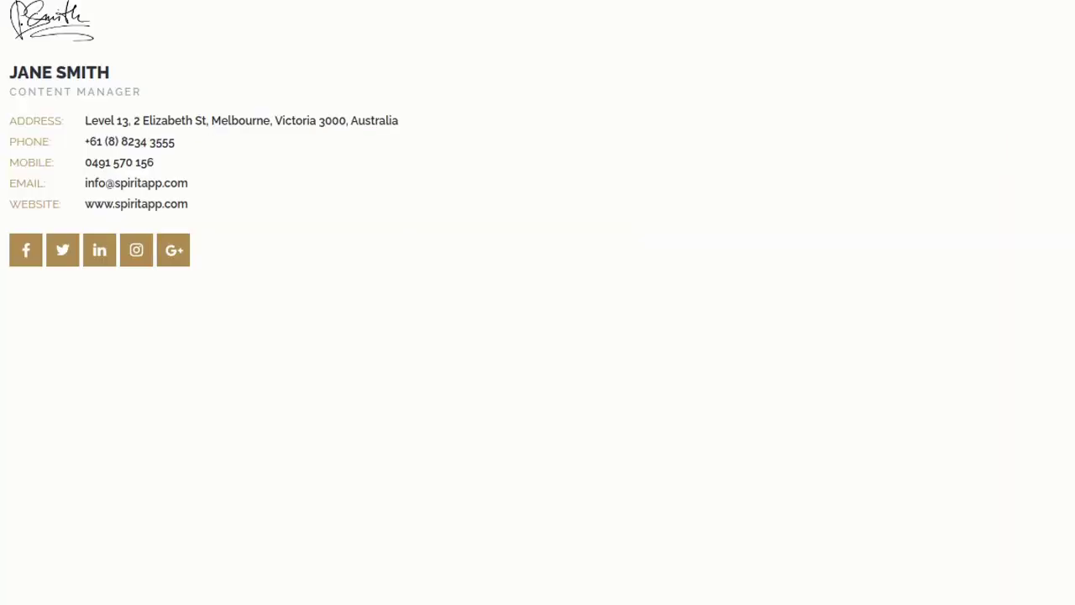
Copy the signature page's entire HTML from the browser's Page source view
mouse_move(12, 40)
mouse_down()
mouse_move(130, 122)
mouse_move(94, 124)
mouse_up()
drag(85, 204, 67, 106)
click(223, 193)
right_click(222, 149)
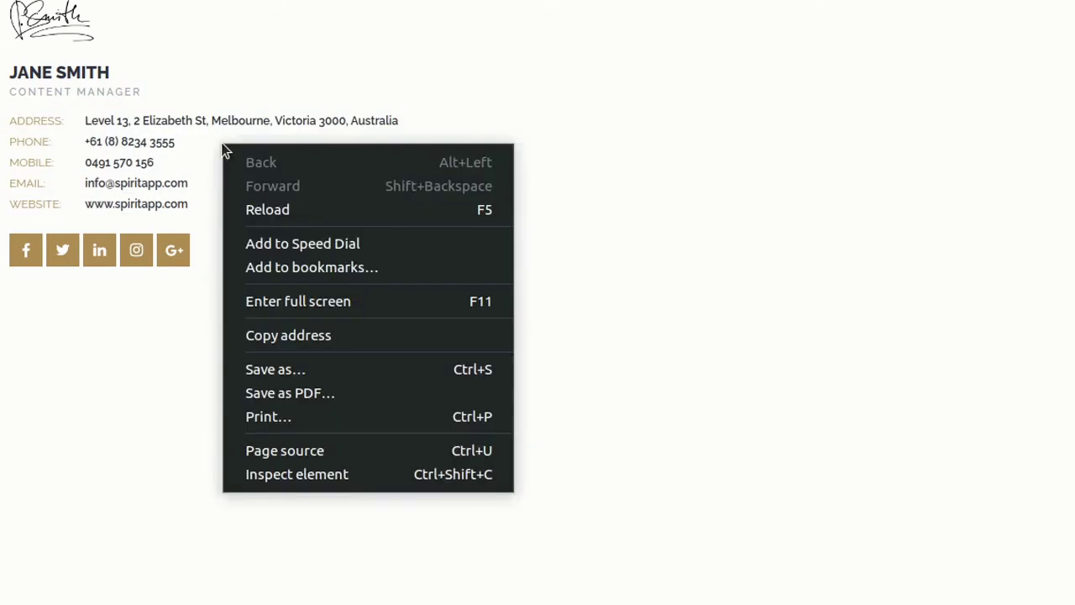
click(285, 453)
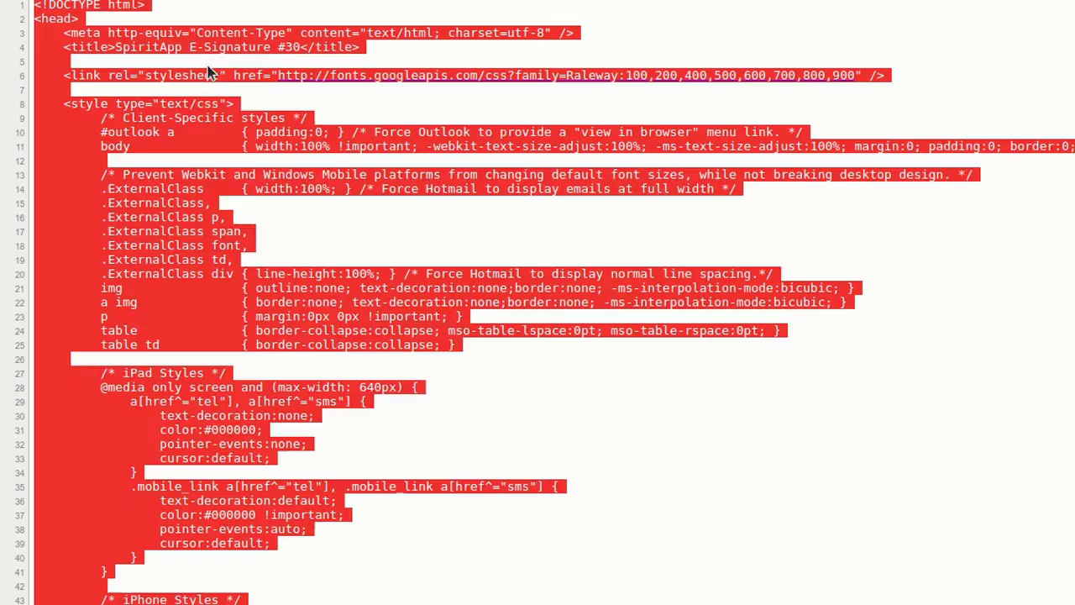
key(ctrl+a)
right_click(217, 55)
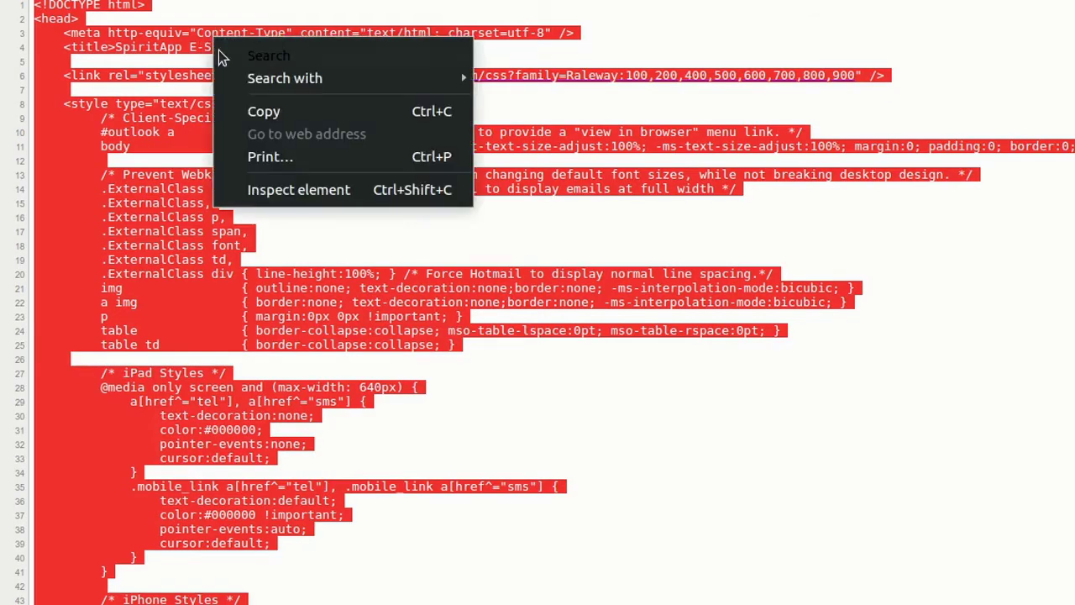
click(259, 111)
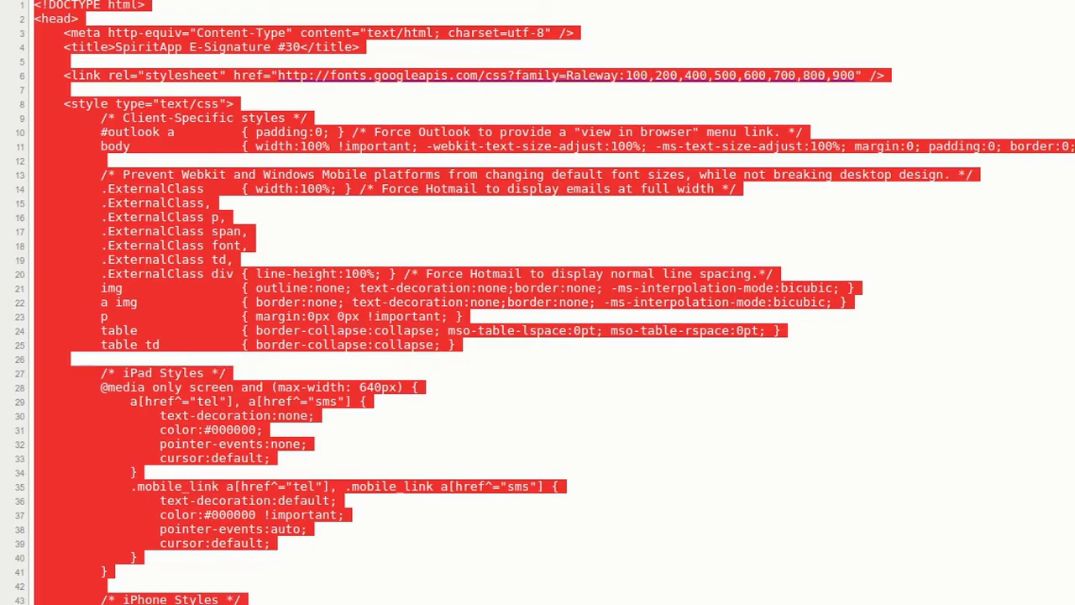
key(ctrl+w)
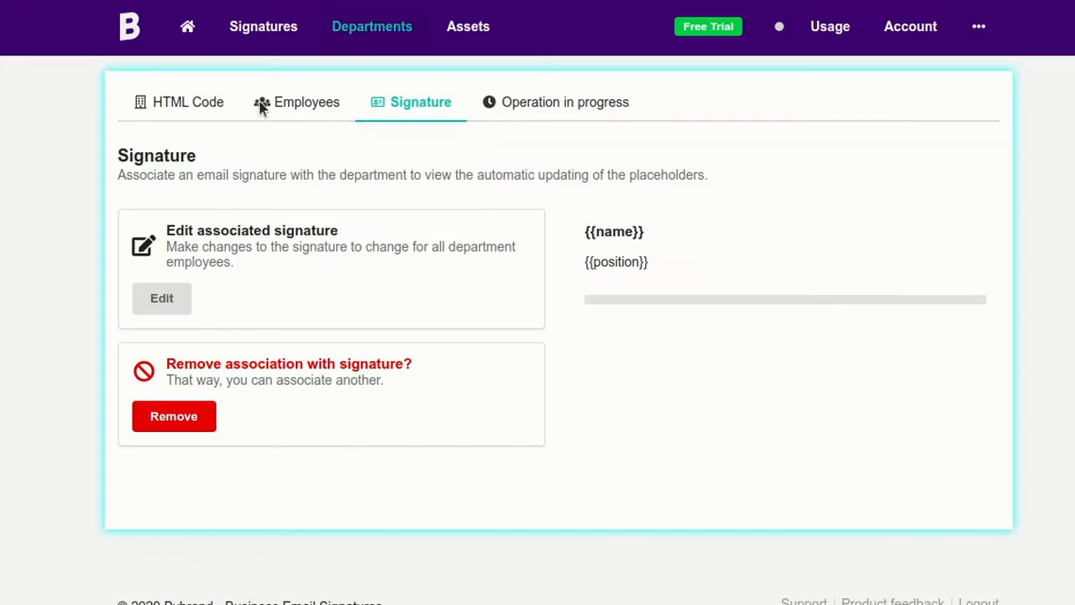
Open the department signature for editing and delete all its existing code
click(168, 303)
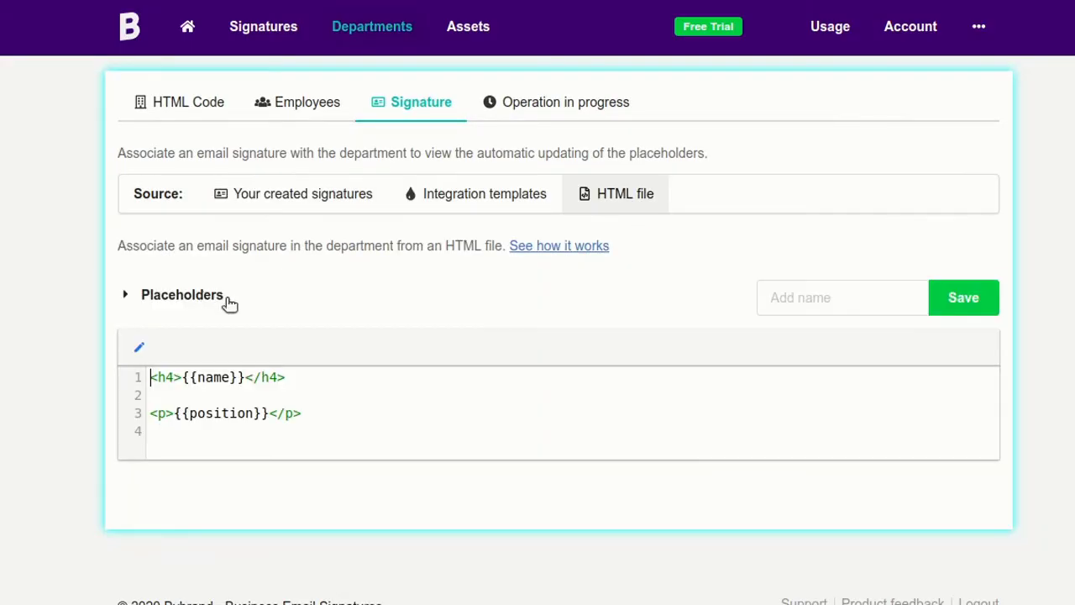
key(ctrl+a)
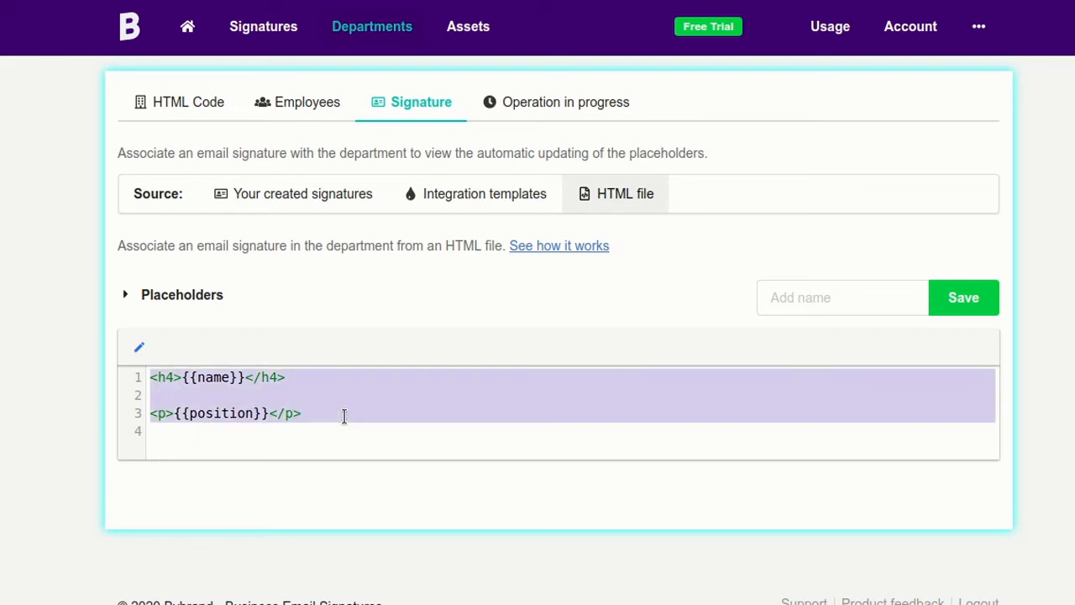
key(Delete)
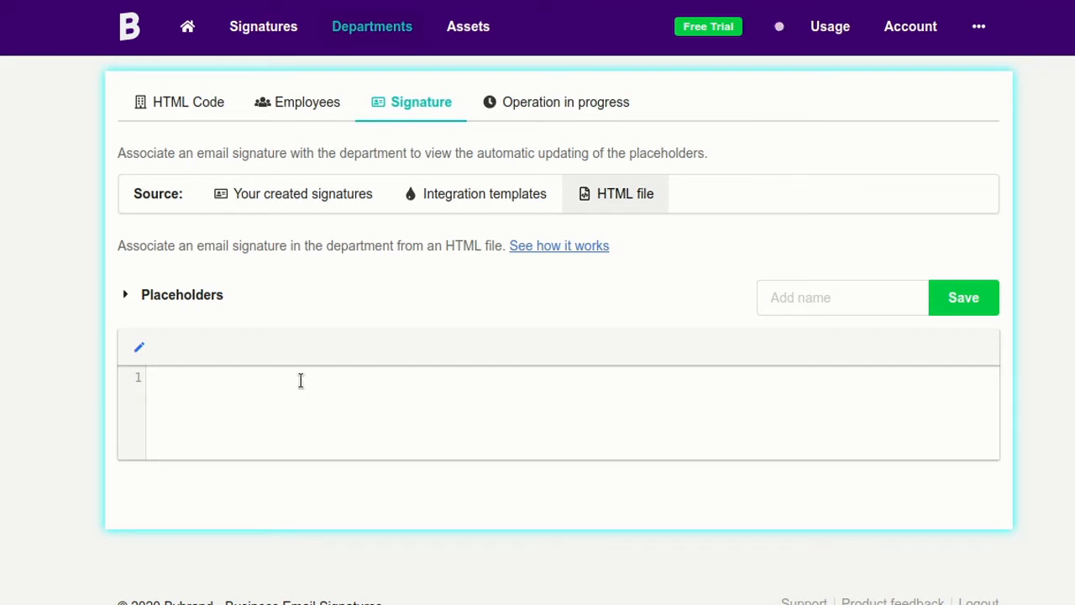
Paste the copied HTML source into the editor and remove its blank first line
right_click(271, 379)
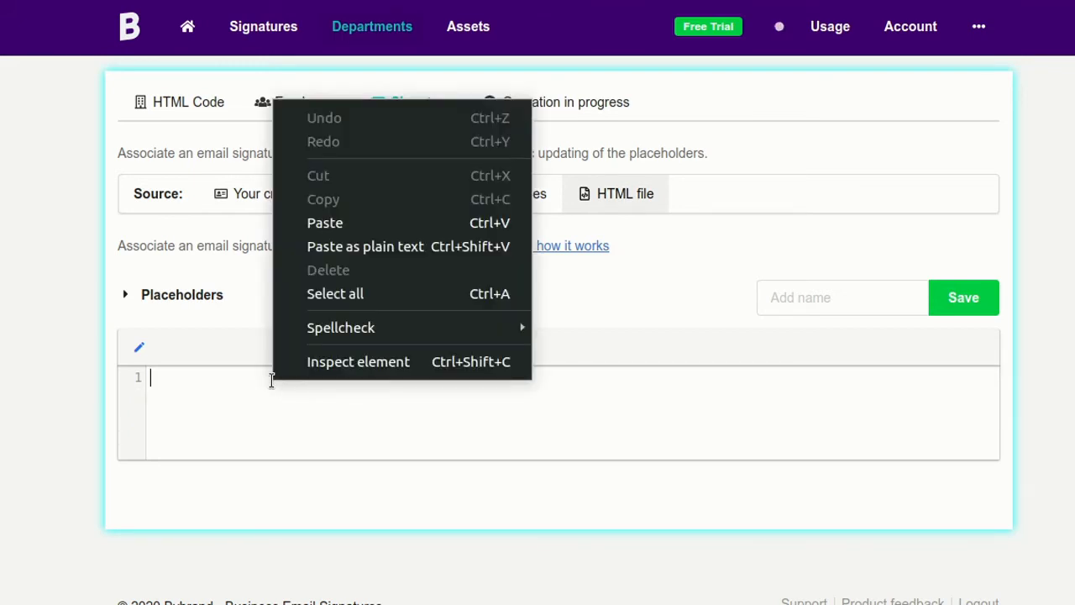
click(326, 227)
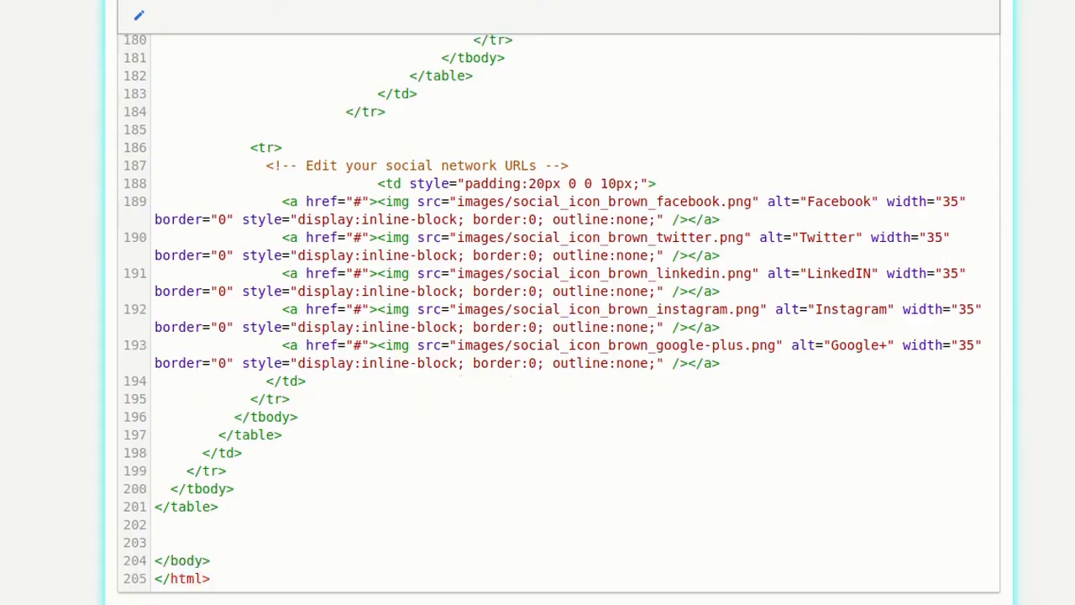
scroll(559, 319, up, 20)
scroll(395, 306, up, 15)
drag(395, 307, 331, 295)
click(288, 296)
key(Delete)
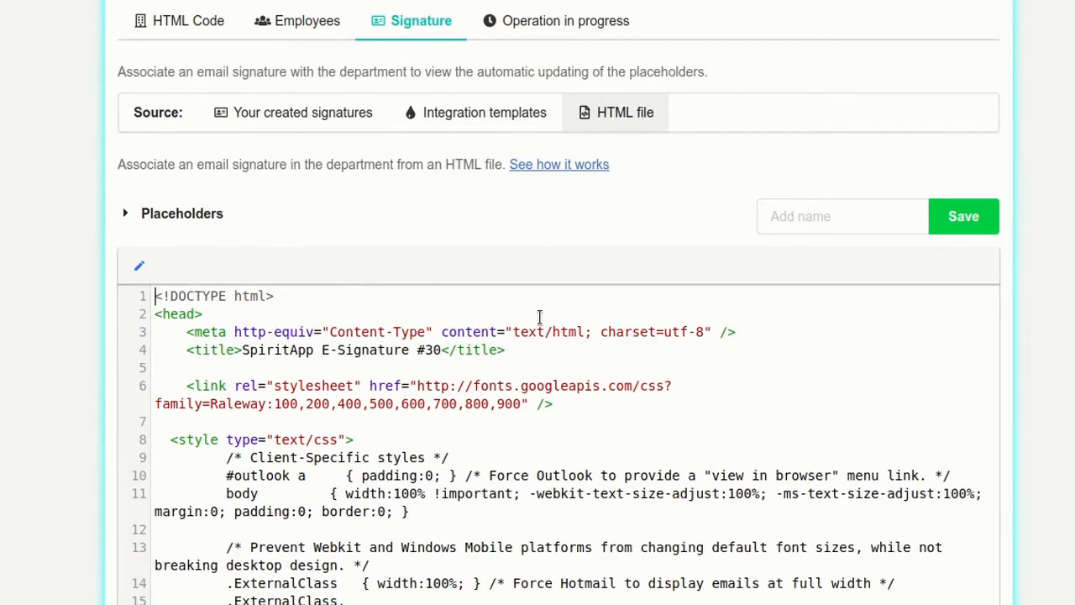
Name the signature 'HTML Code Sign', save it, and switch to the rendered preview
click(871, 217)
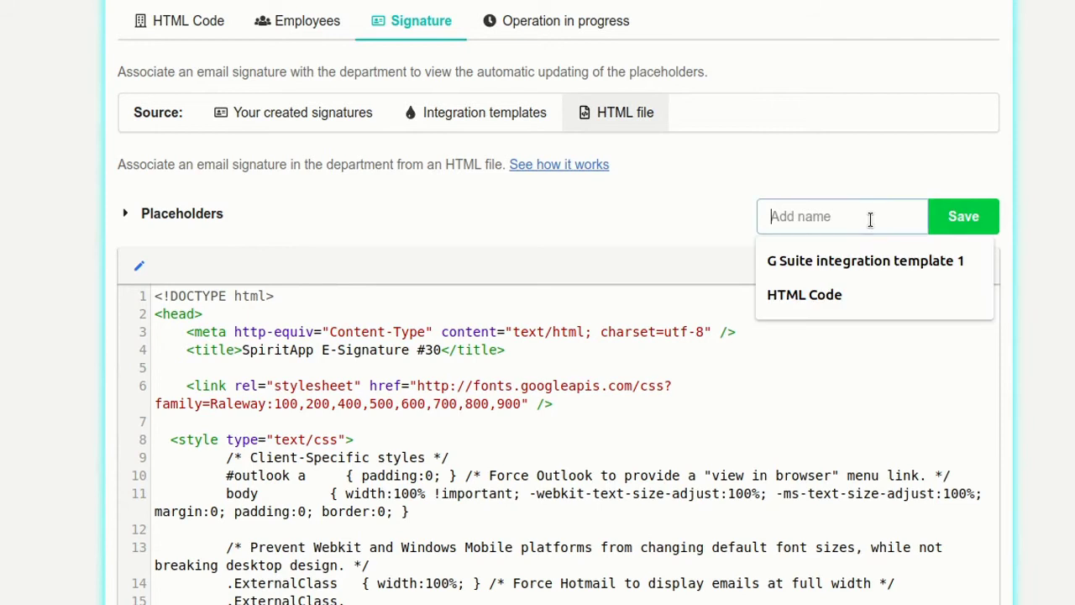
click(804, 293)
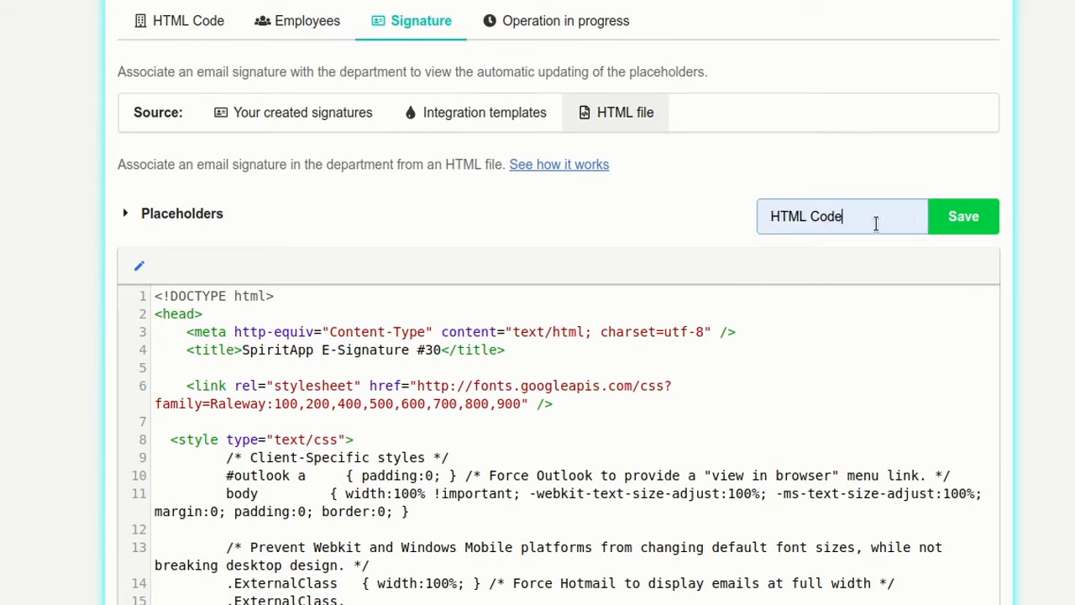
text(Sign)
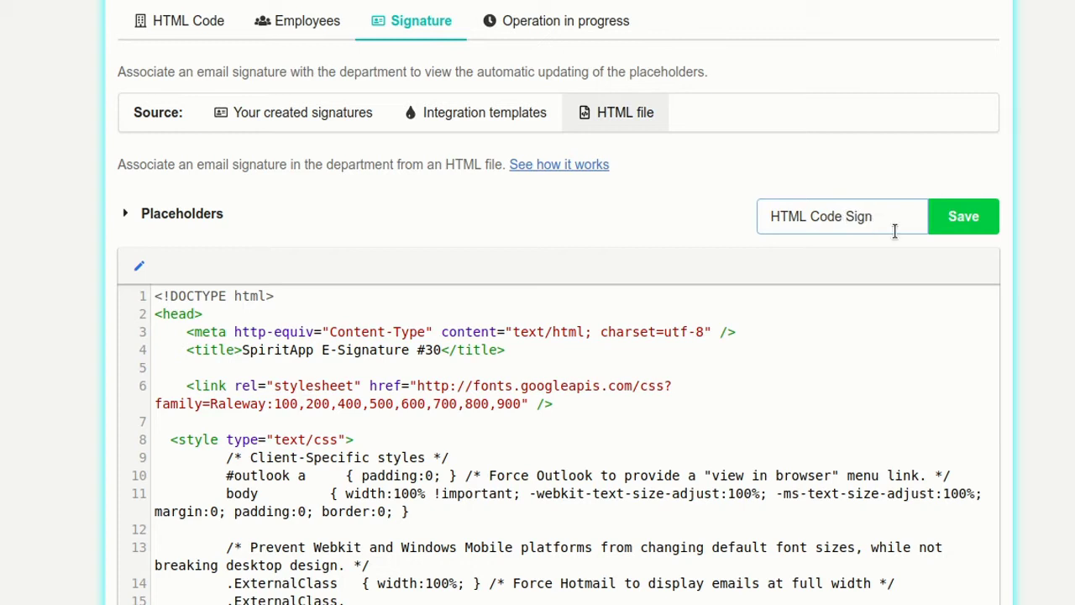
click(957, 221)
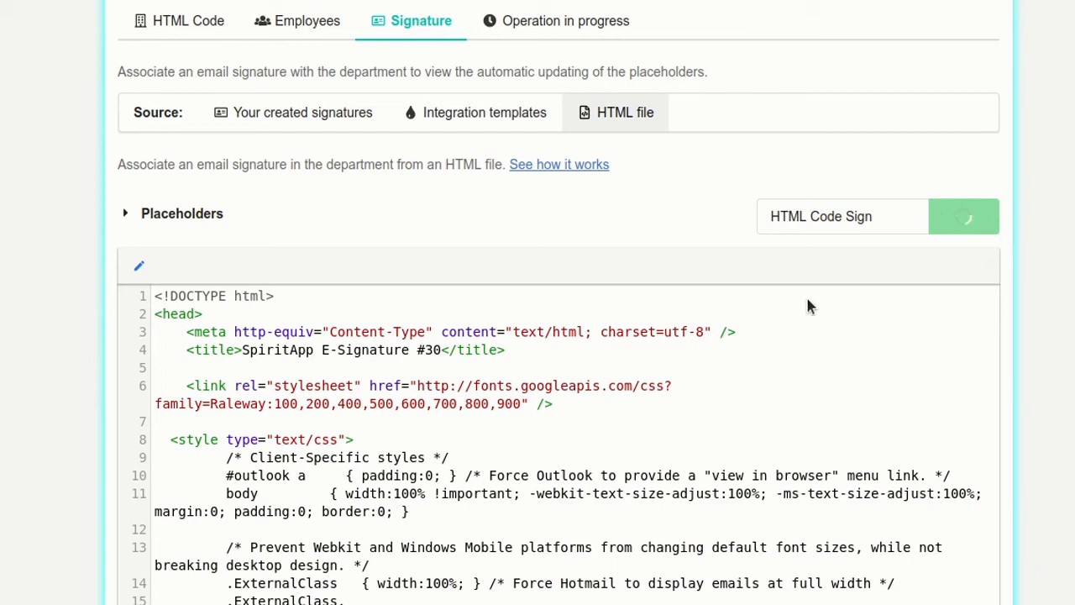
scroll(281, 382, down, 1)
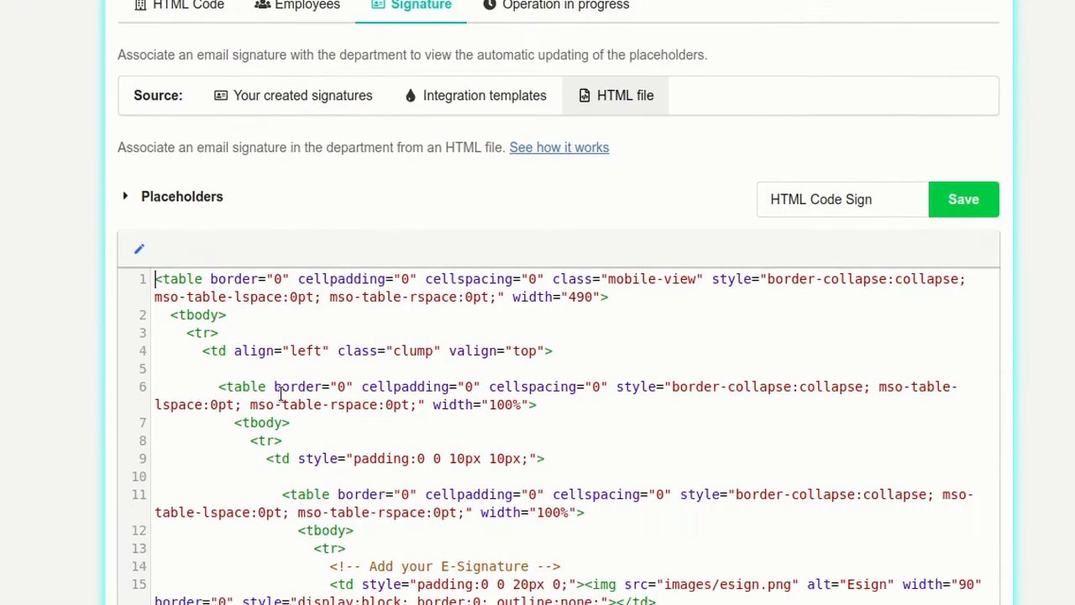
scroll(280, 393, up, 1)
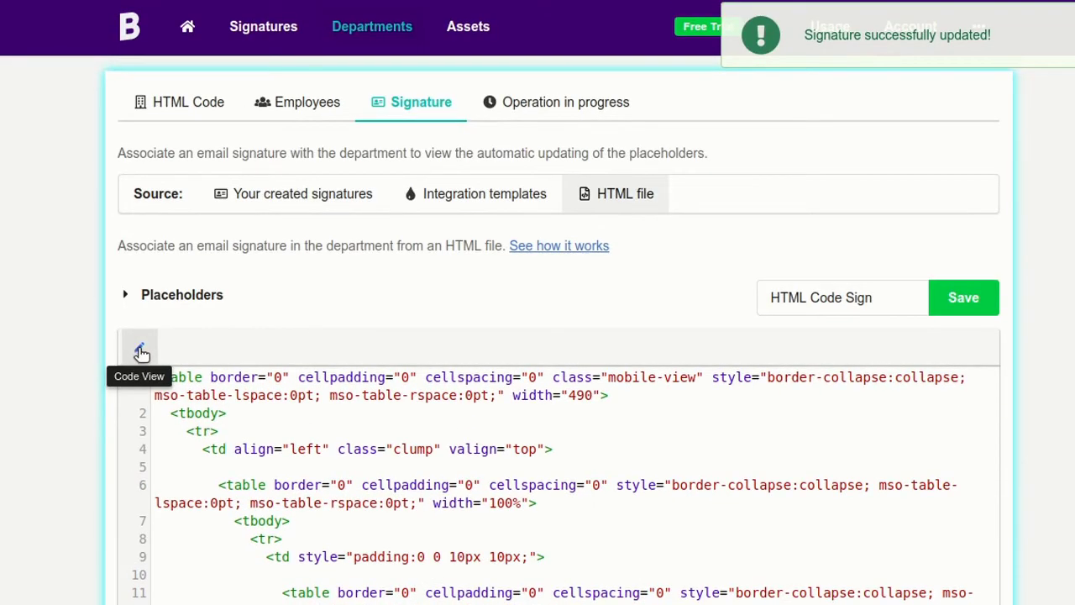
click(142, 346)
Replace the JANE SMITH heading with the {{NAME}} placeholder
scroll(307, 390, down, 2)
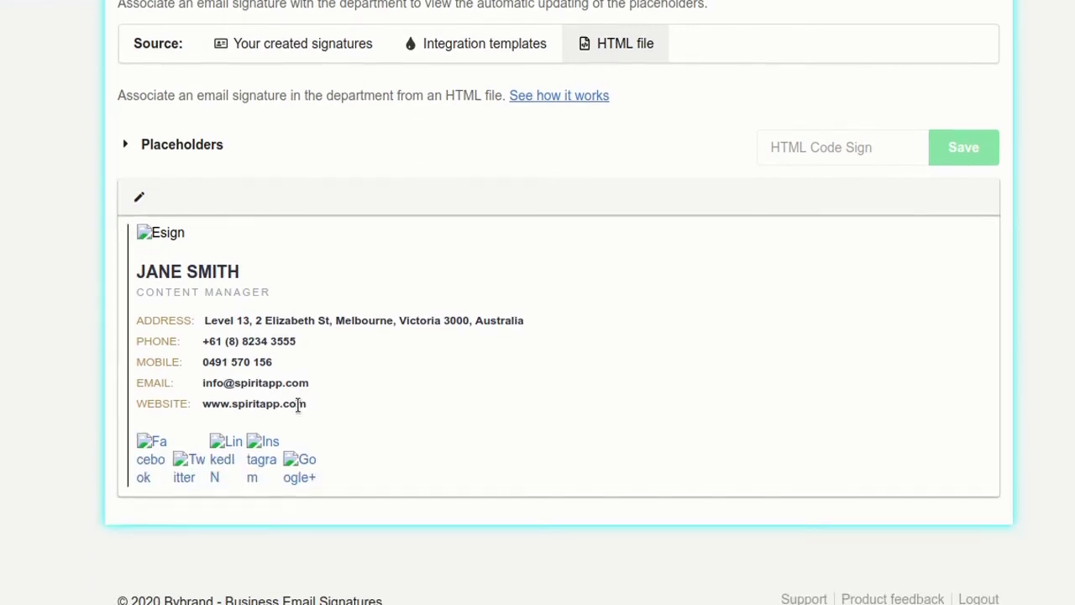
scroll(231, 380, up, 1)
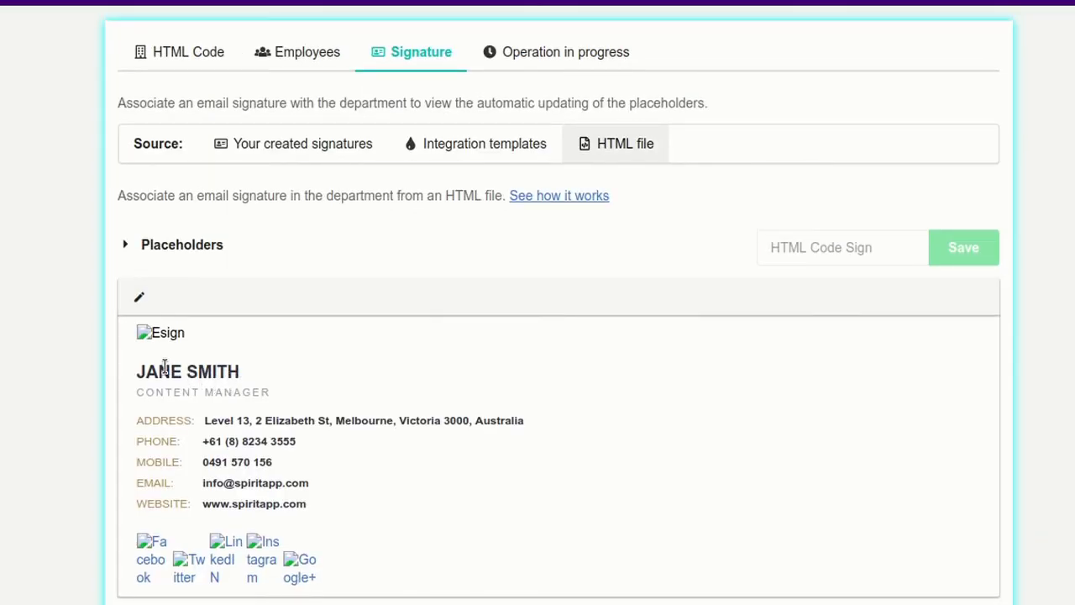
drag(147, 371, 200, 371)
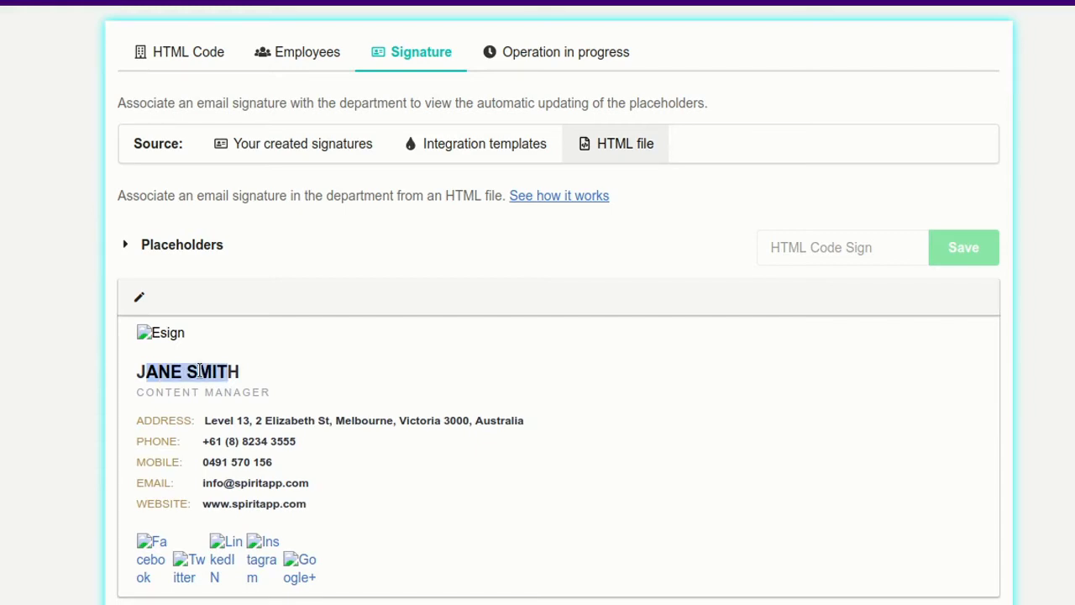
key(BackSpace)
text({{}})
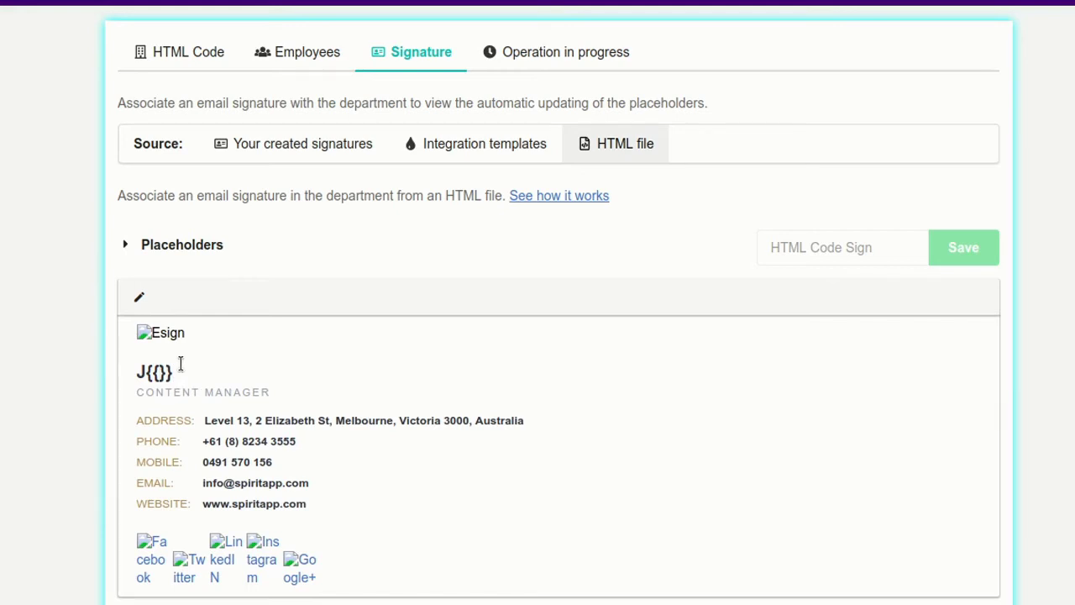
click(126, 247)
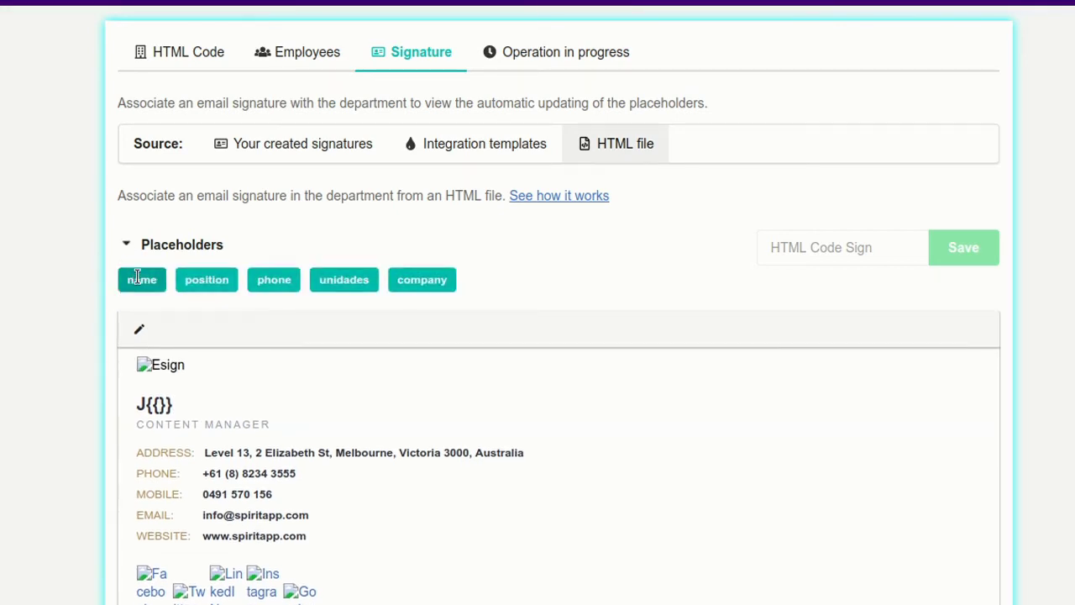
drag(137, 278, 157, 415)
click(148, 406)
key(BackSpace)
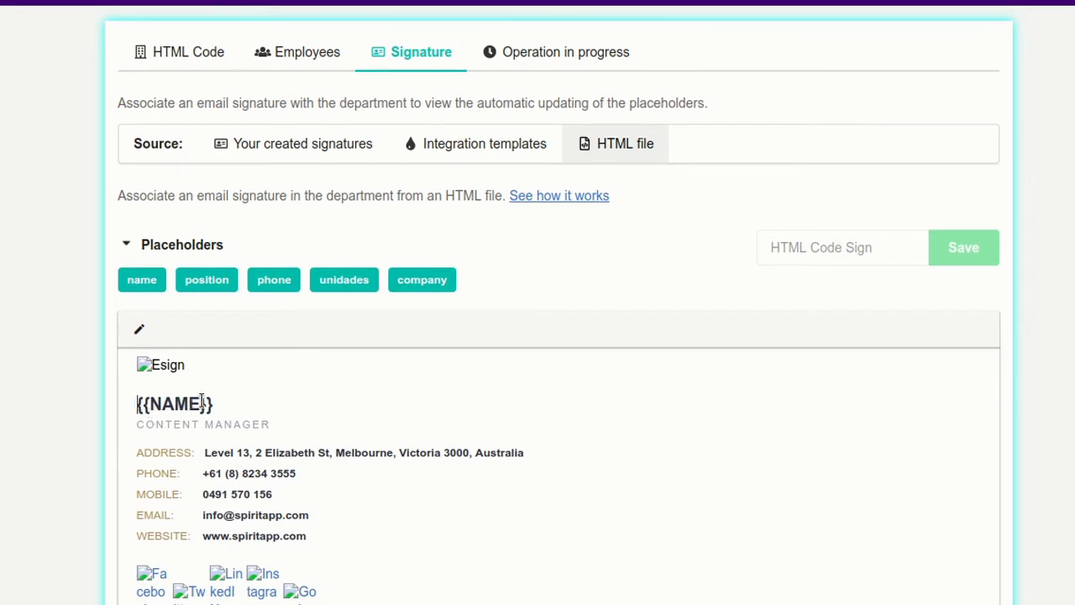
Replace the CONTENT MANAGER job title with the {{POSITION}} placeholder
key(shift+End)
key(shift+Left)
key(Delete)
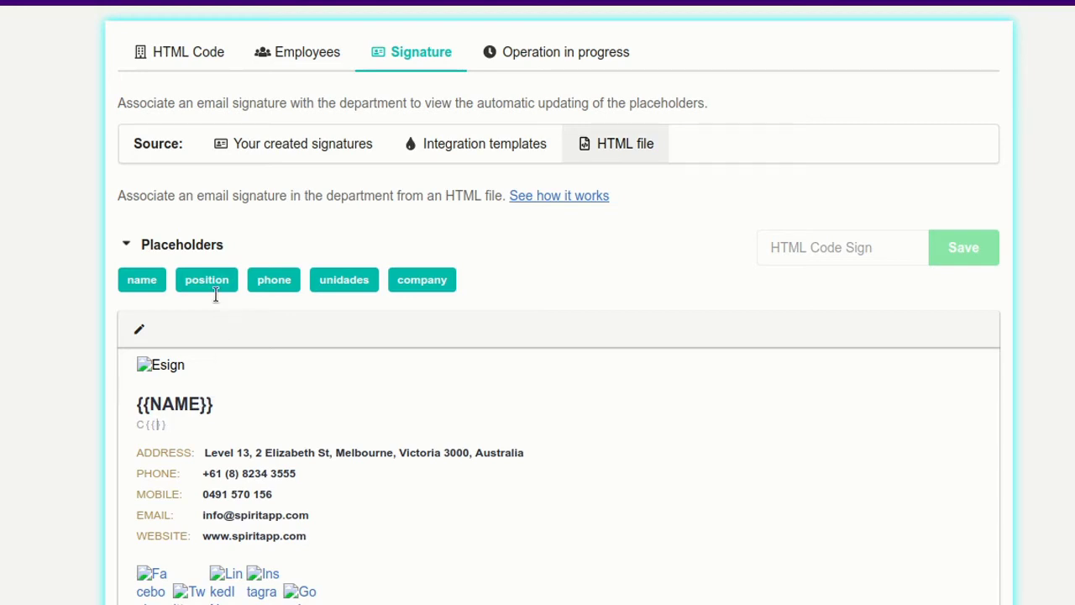
drag(173, 409, 160, 428)
key(BackSpace)
key(shift+End)
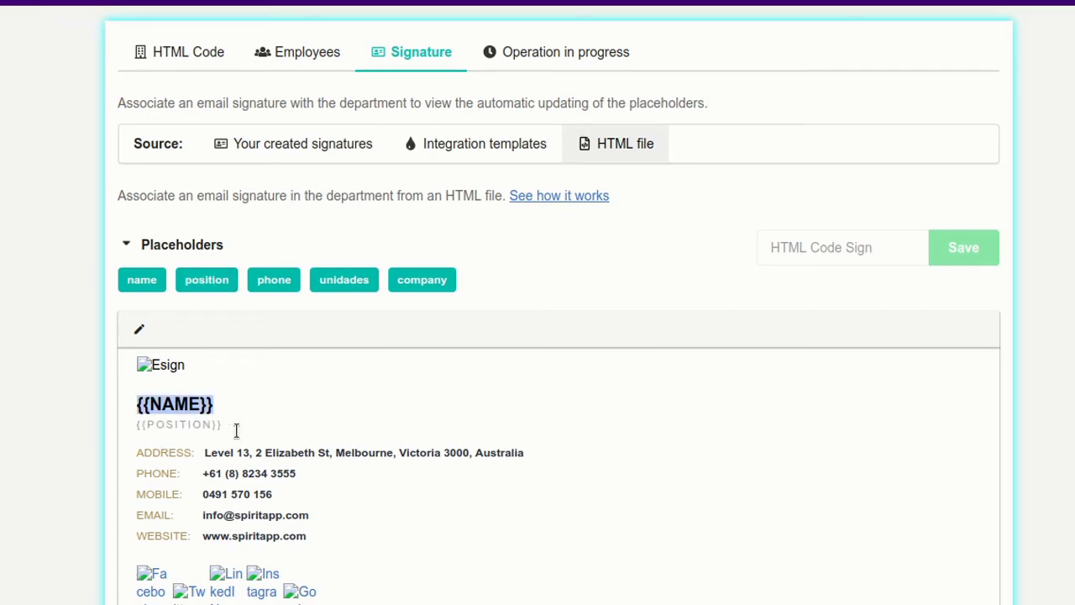
click(143, 332)
scroll(726, 368, down, 5)
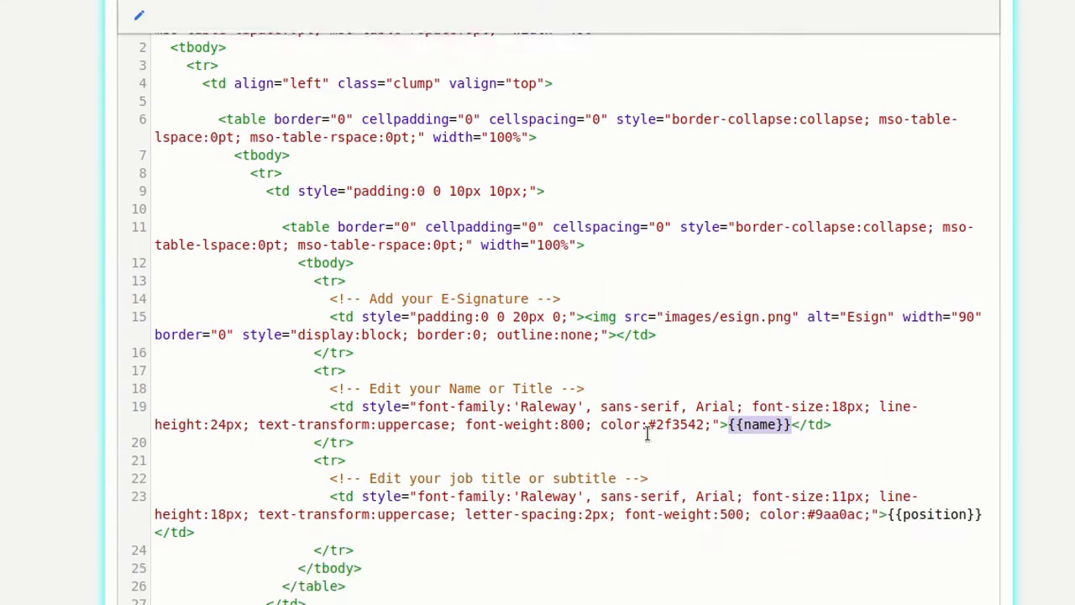
click(724, 344)
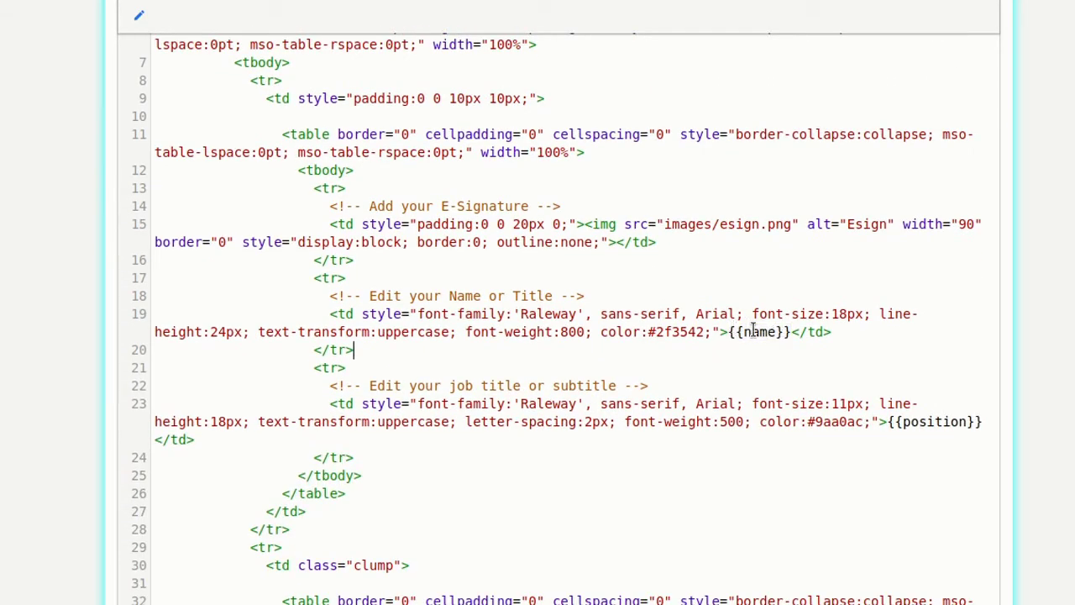
drag(887, 422, 972, 422)
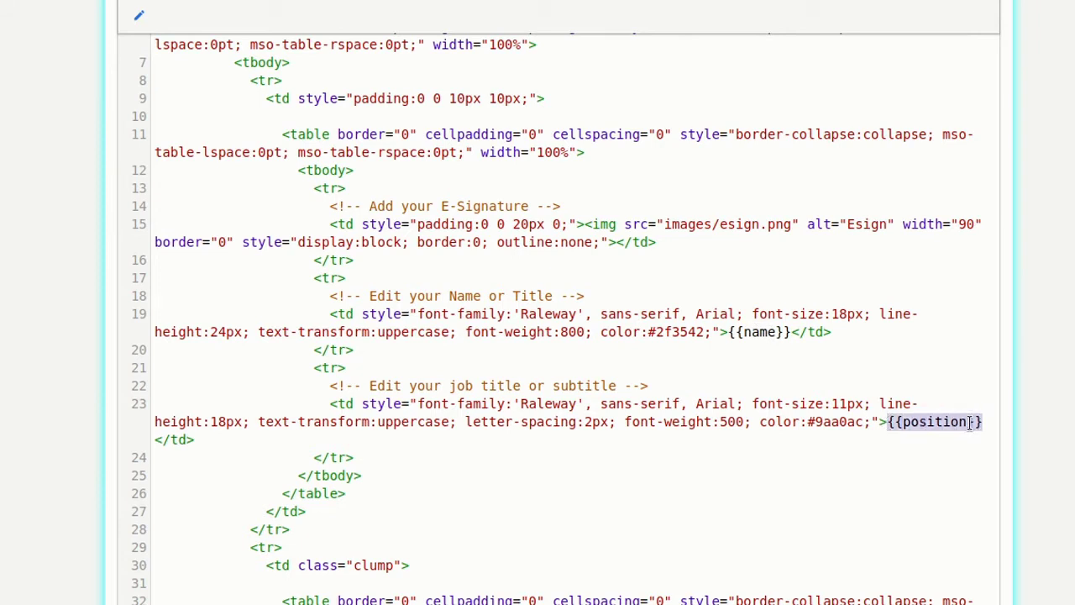
click(895, 425)
scroll(389, 384, up, 6)
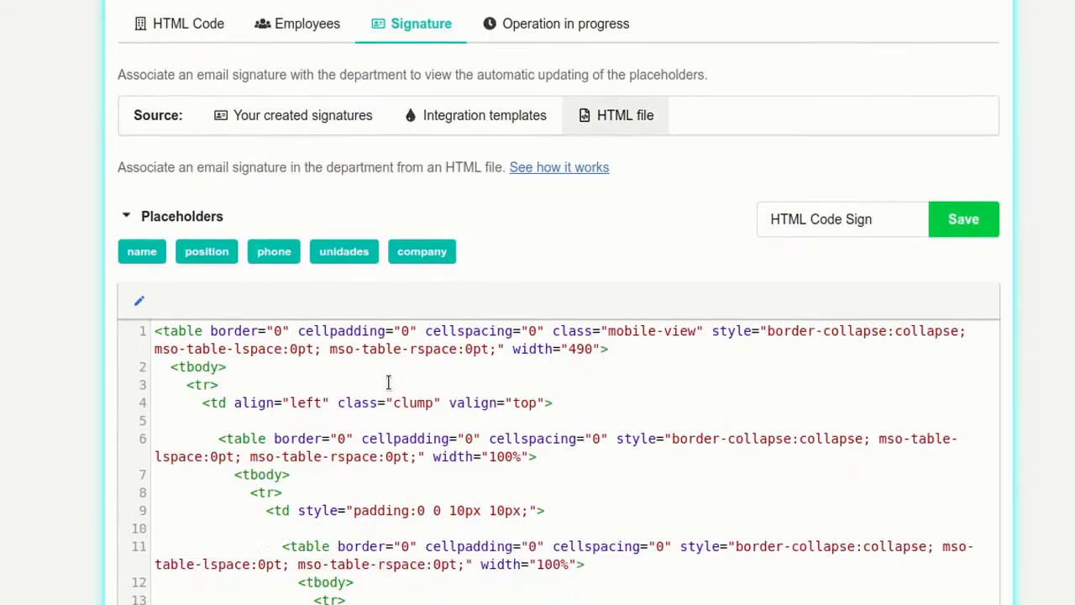
click(140, 378)
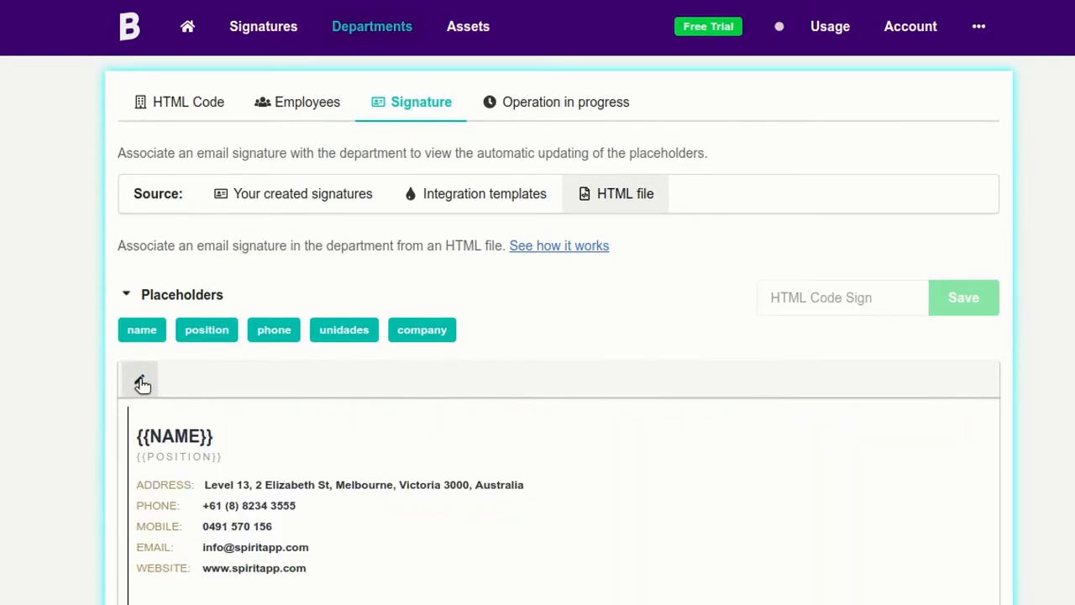
Replace the broken Esign image with uploaded logo-eight.png and shrink it
scroll(143, 378, down, 1)
scroll(159, 391, down, 1)
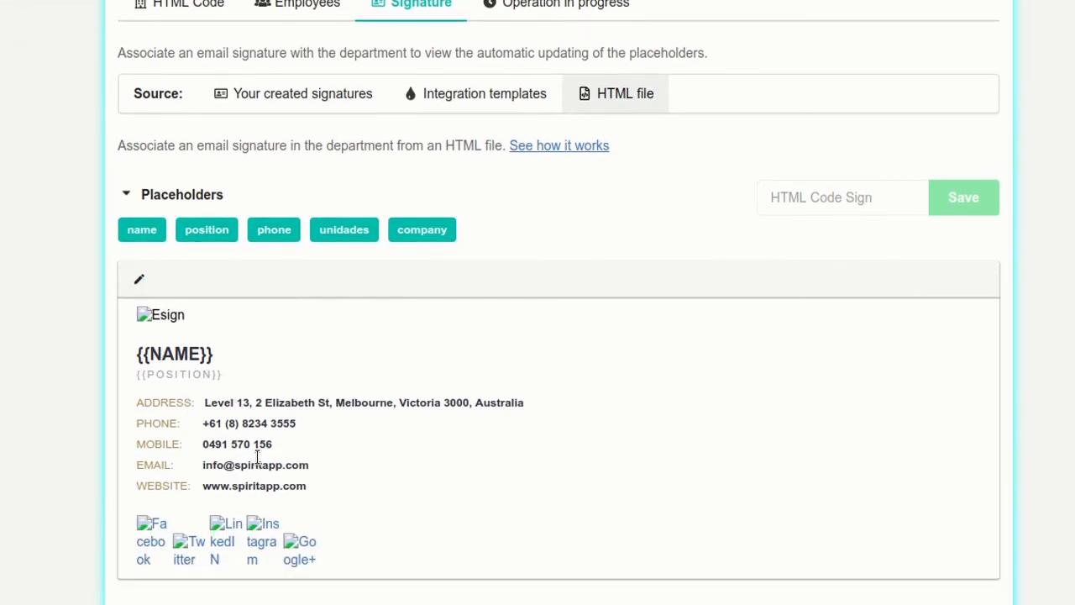
click(141, 316)
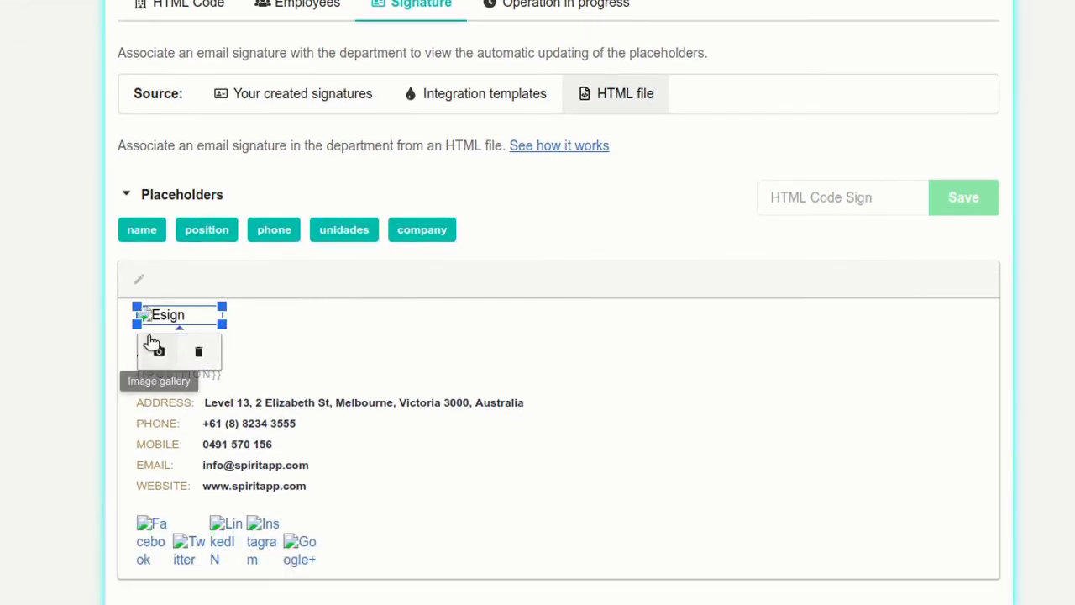
click(160, 356)
click(159, 354)
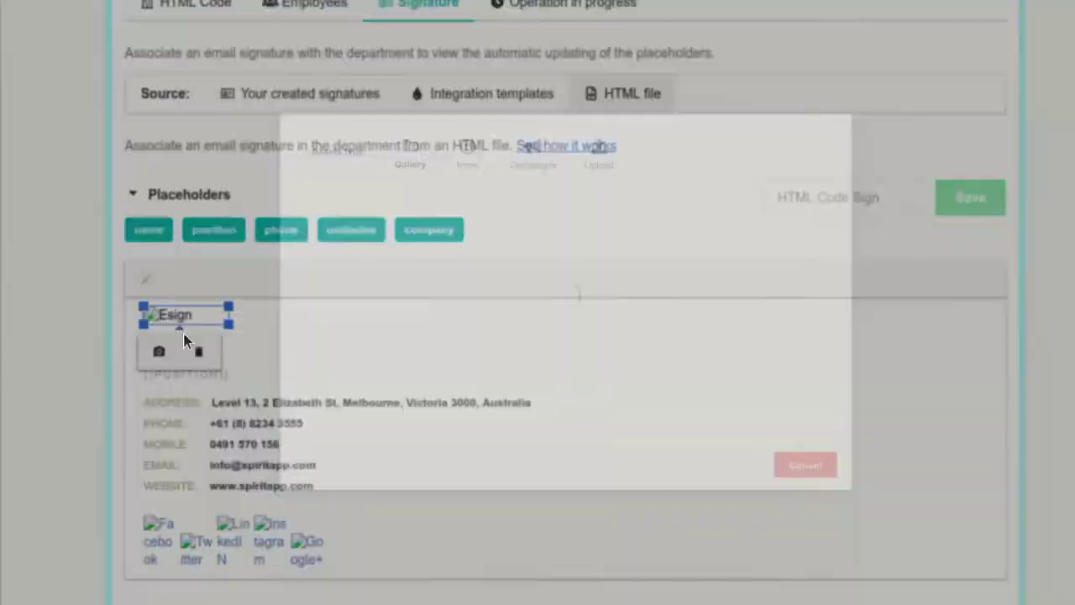
click(599, 198)
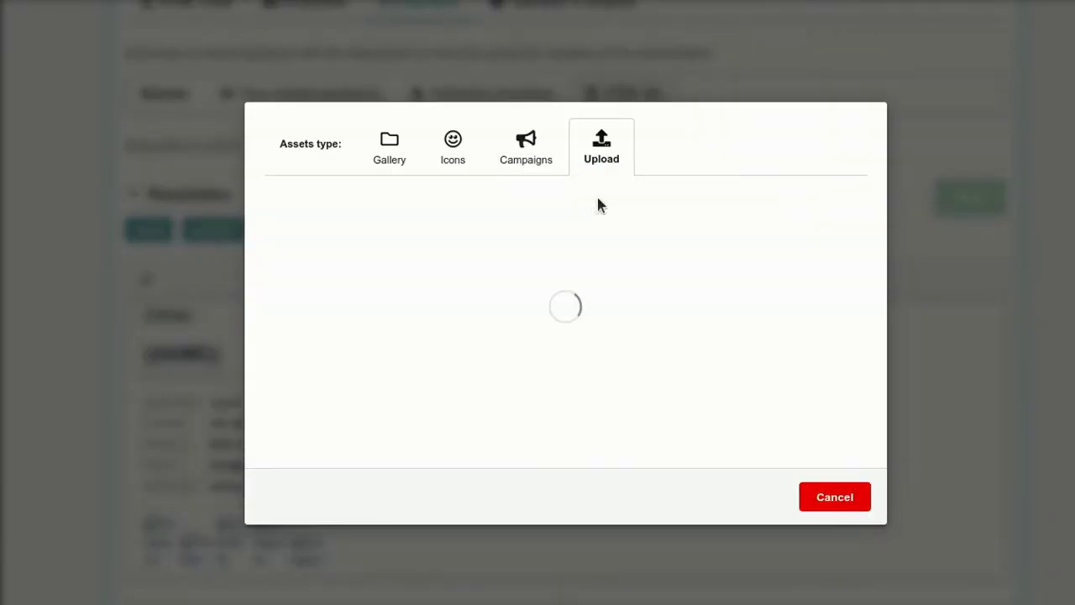
click(336, 378)
click(384, 209)
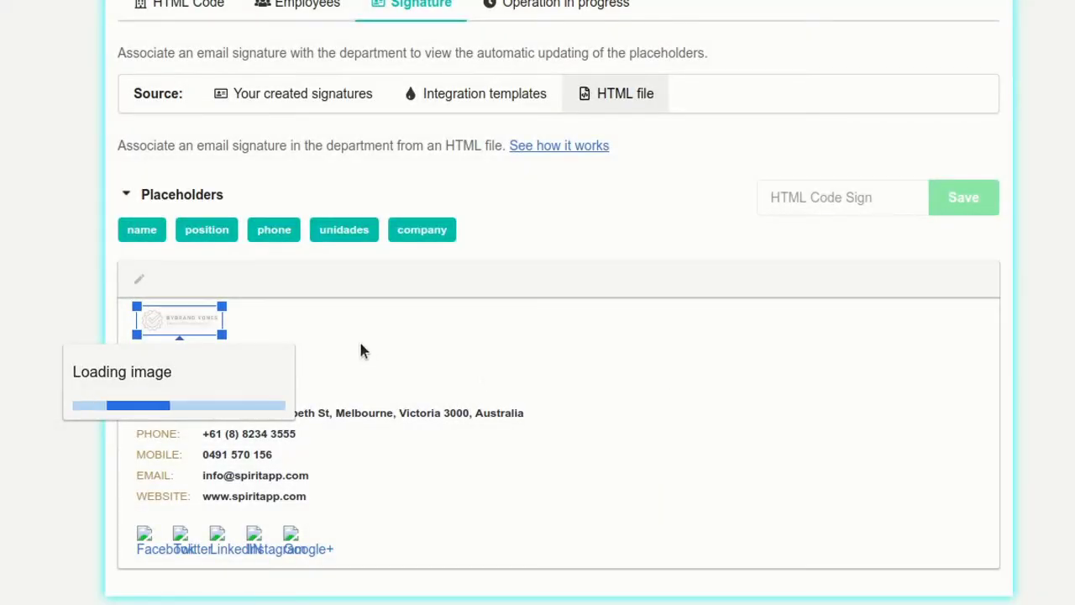
drag(410, 398, 341, 377)
scroll(341, 377, down, 2)
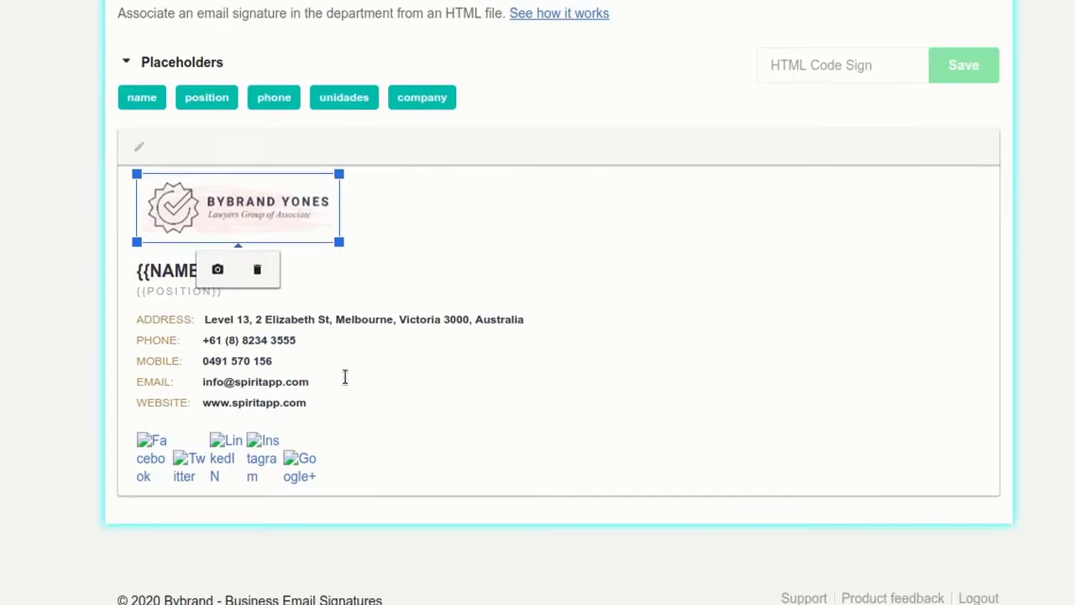
click(147, 445)
Replace the broken Facebook image with the coloured Facebook icon from the gallery and shrink it slightly
click(134, 392)
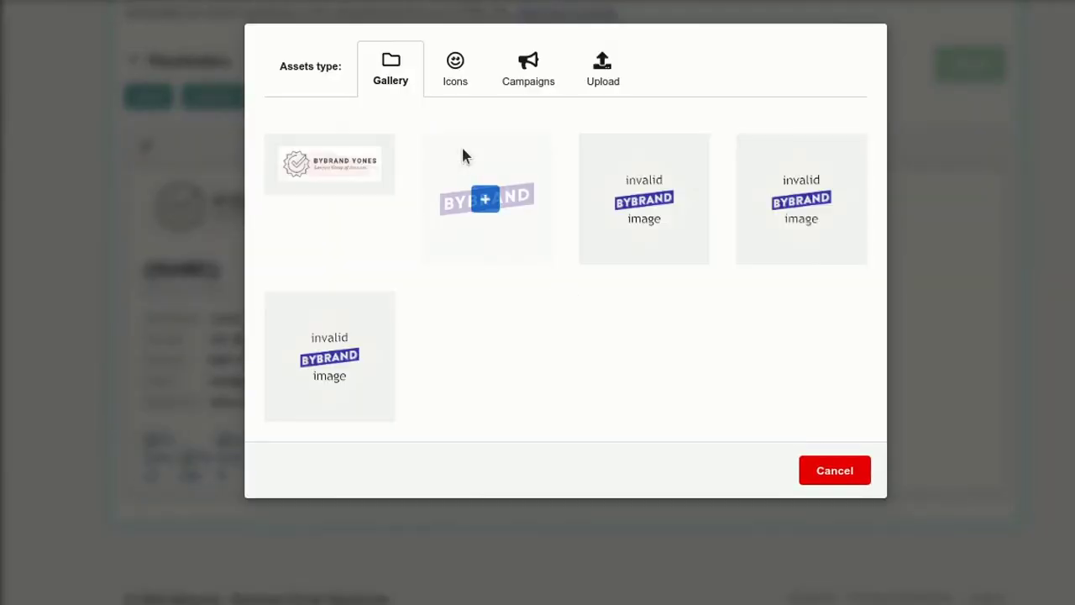
click(457, 74)
scroll(496, 264, down, 5)
scroll(497, 275, down, 10)
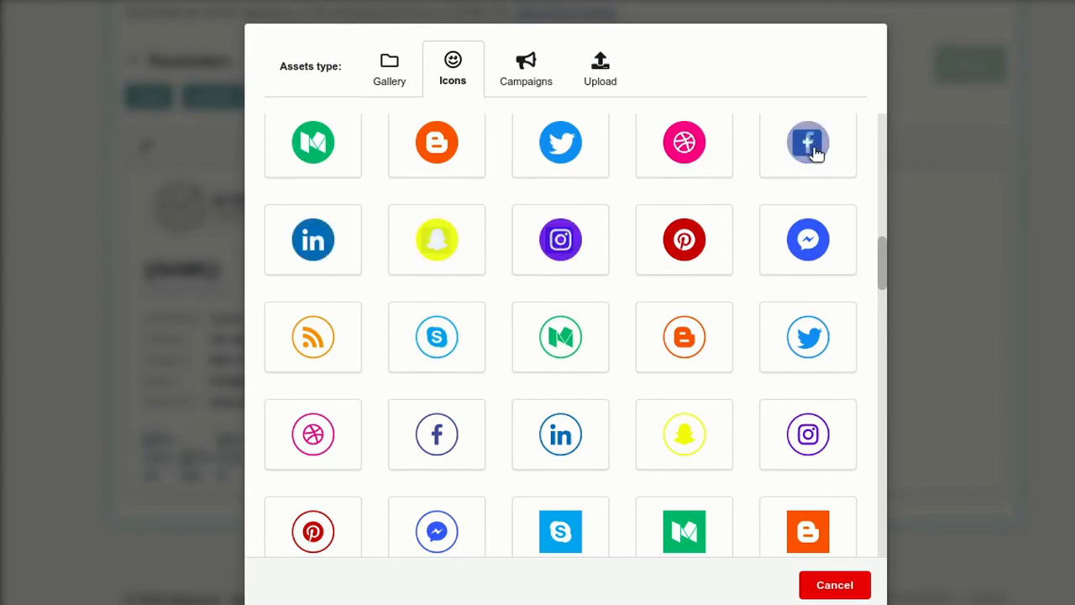
click(811, 148)
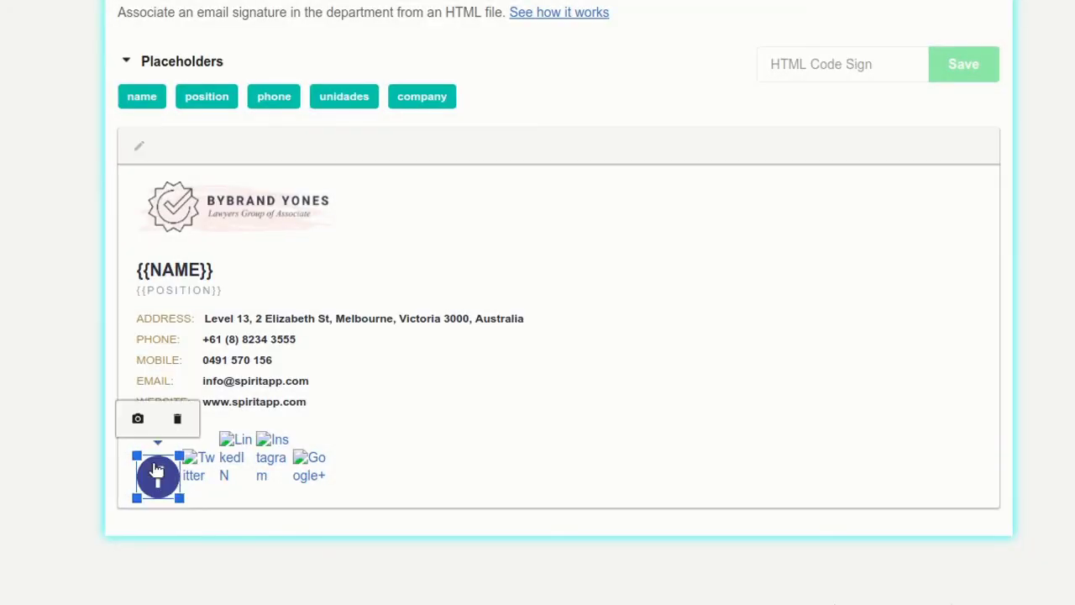
drag(172, 494, 168, 496)
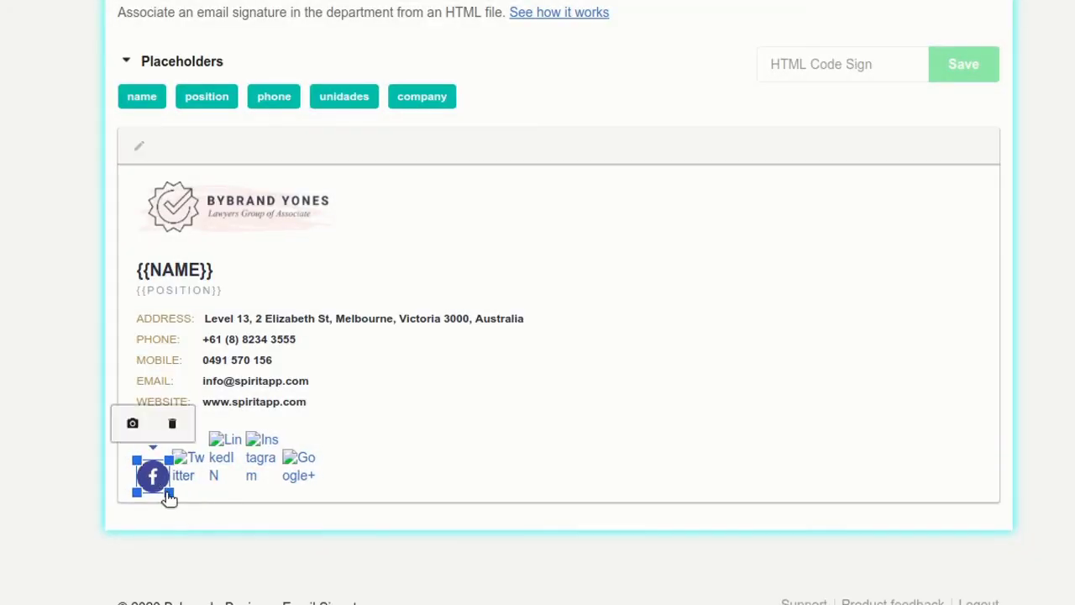
Replace the broken Twitter image with the blue Twitter icon, sized to match Facebook
click(193, 470)
click(169, 430)
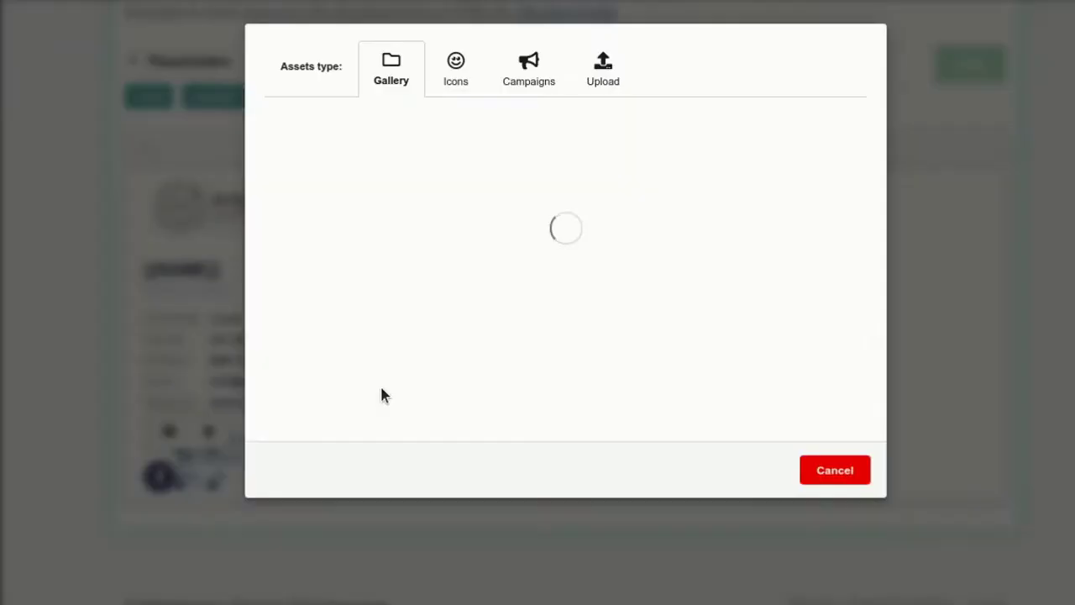
click(453, 78)
drag(878, 161, 871, 269)
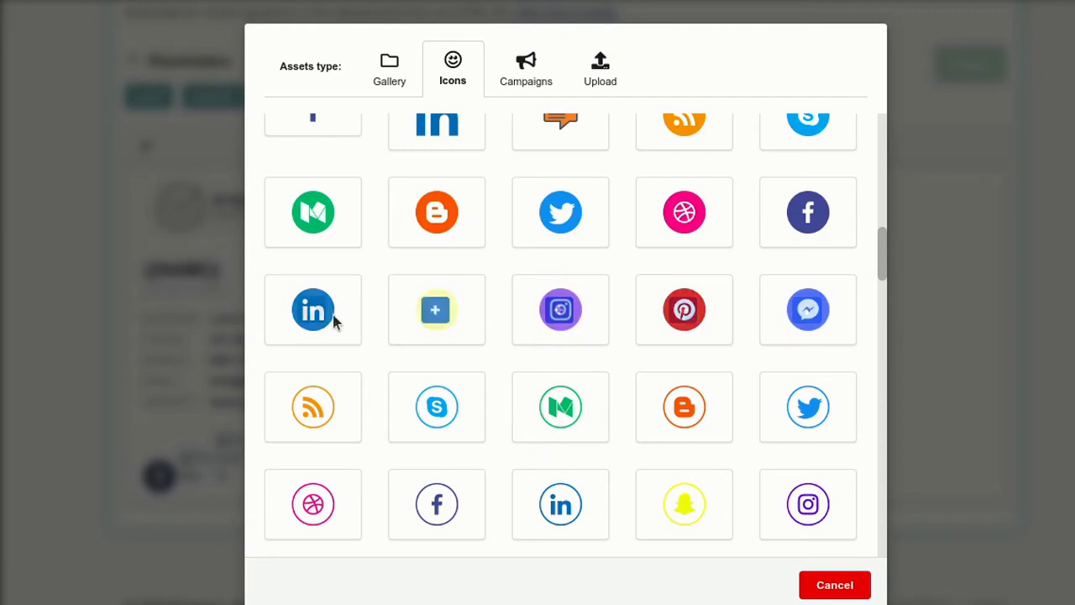
click(562, 214)
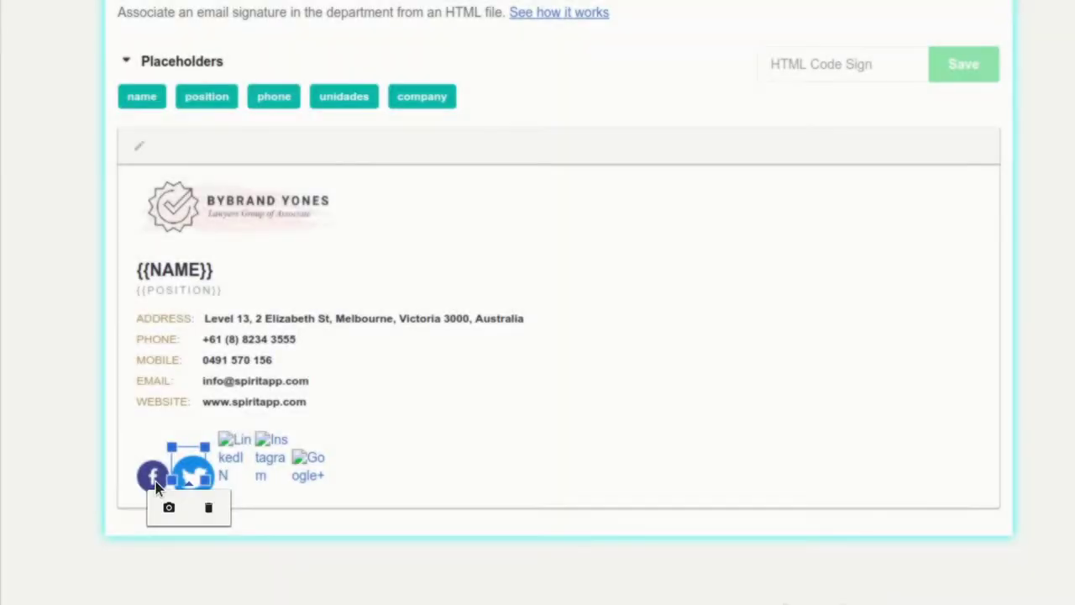
drag(210, 495, 203, 489)
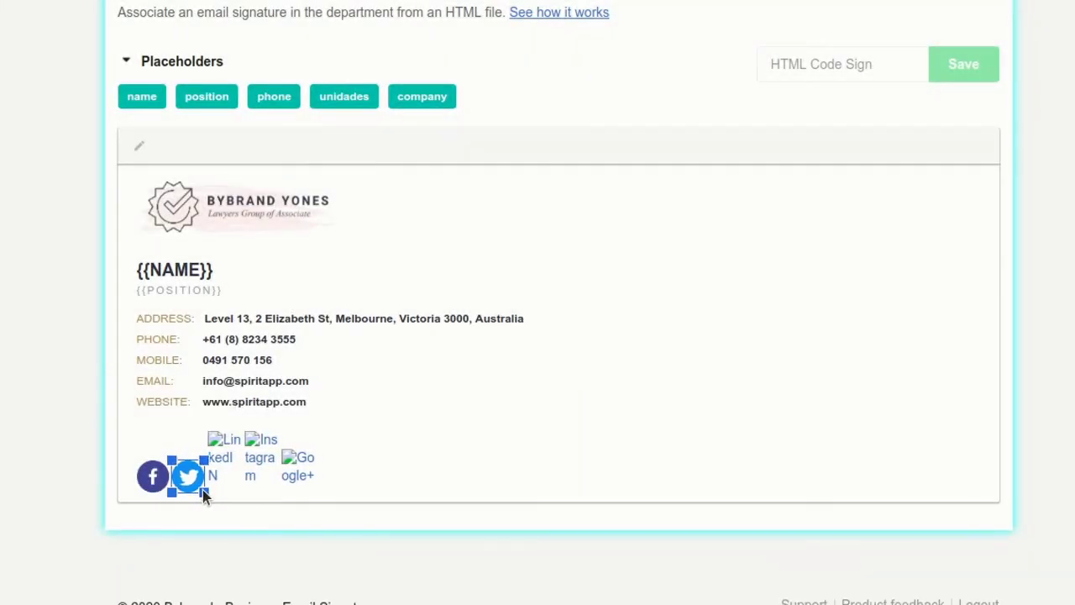
Replace the broken LinkedIn image with the coloured LinkedIn icon
click(228, 454)
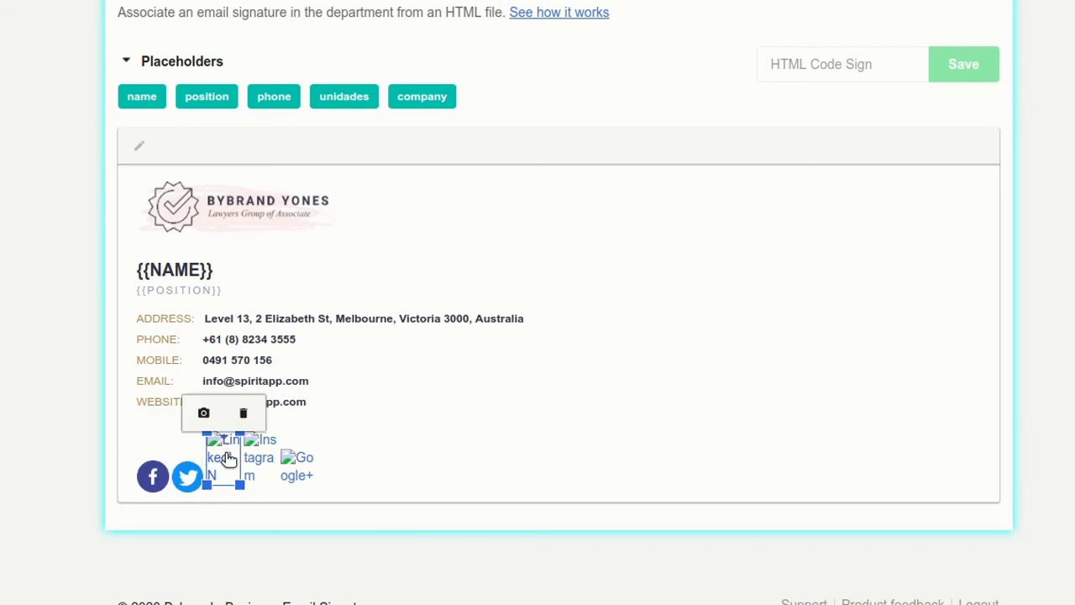
click(206, 413)
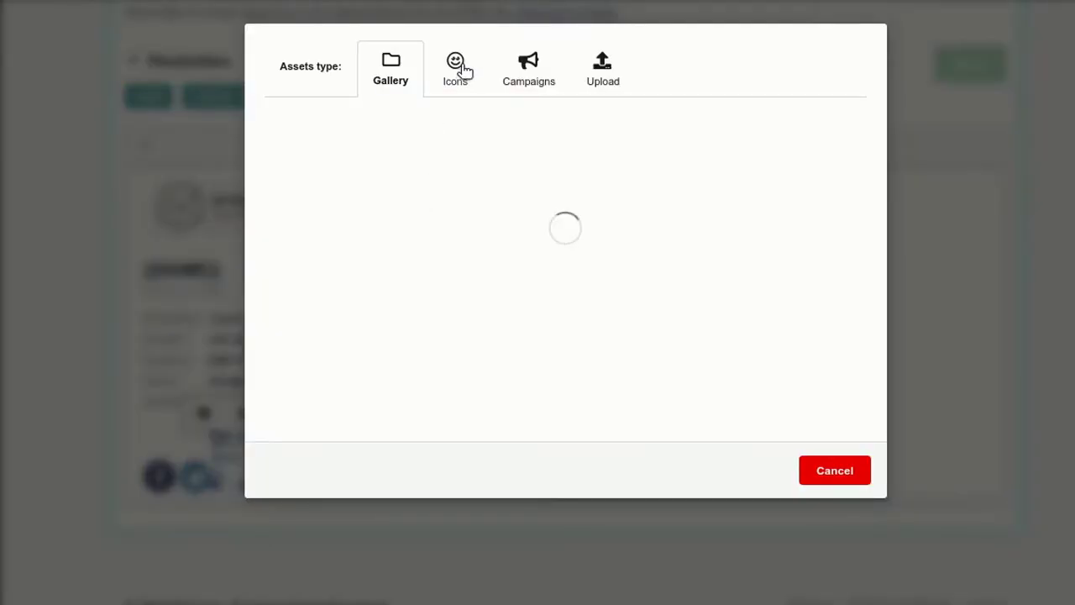
click(463, 72)
scroll(562, 294, down, 10)
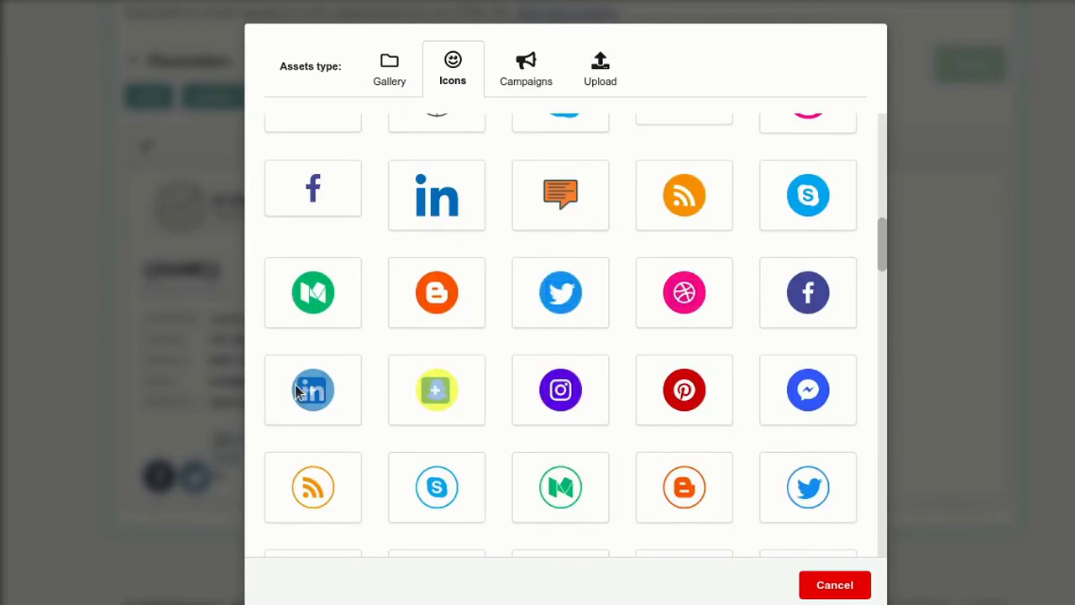
click(313, 392)
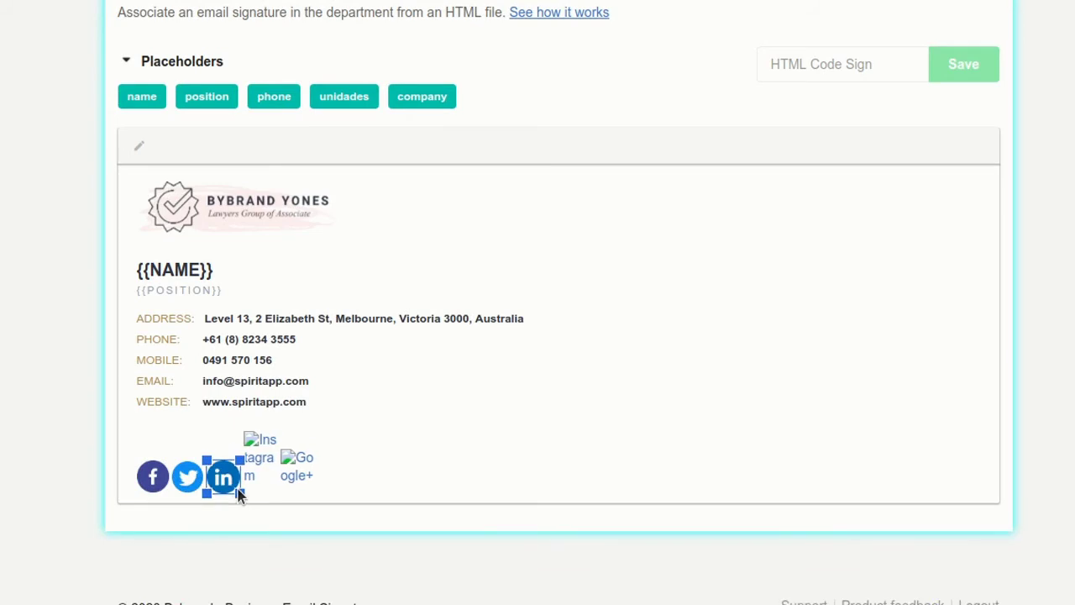
Delete the broken Google+ and Instagram images from the signature
click(304, 461)
click(316, 430)
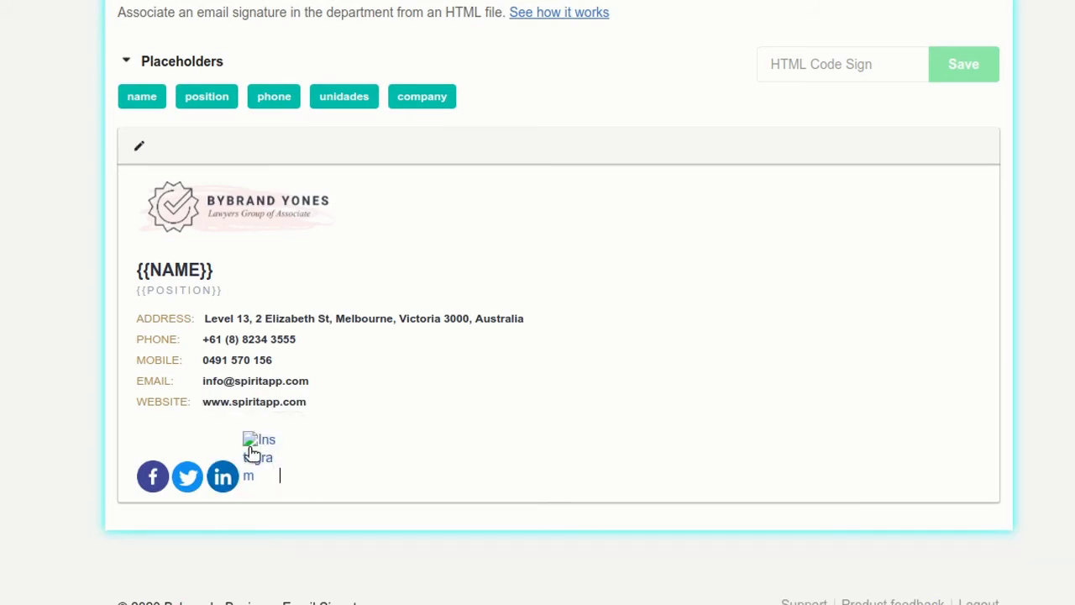
click(261, 458)
click(281, 397)
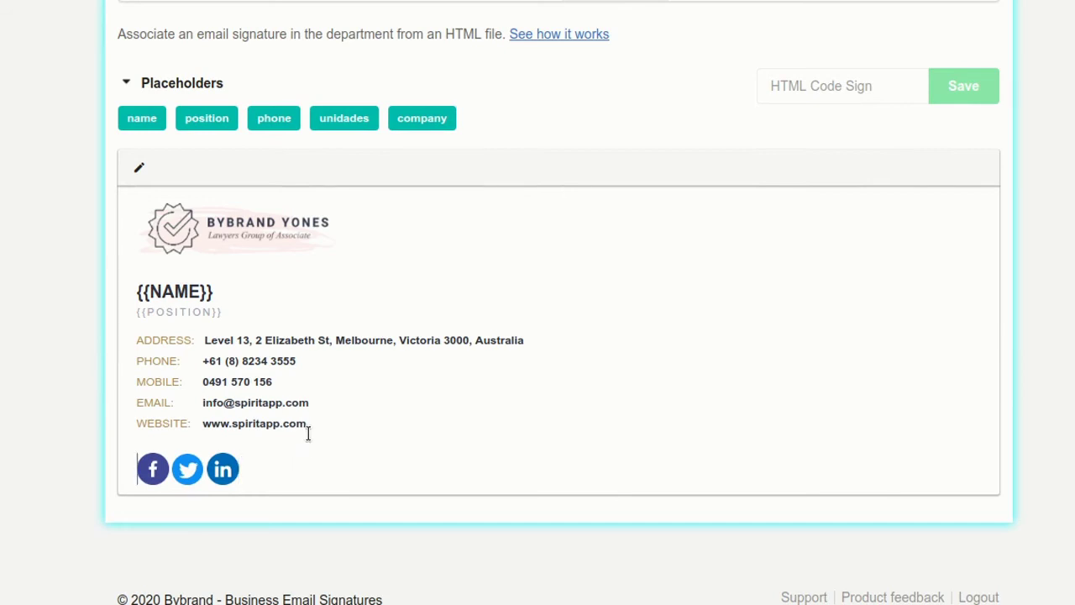
Save the HTML Code Sign signature from Code View, then return to the rendered preview
scroll(272, 344, up, 1)
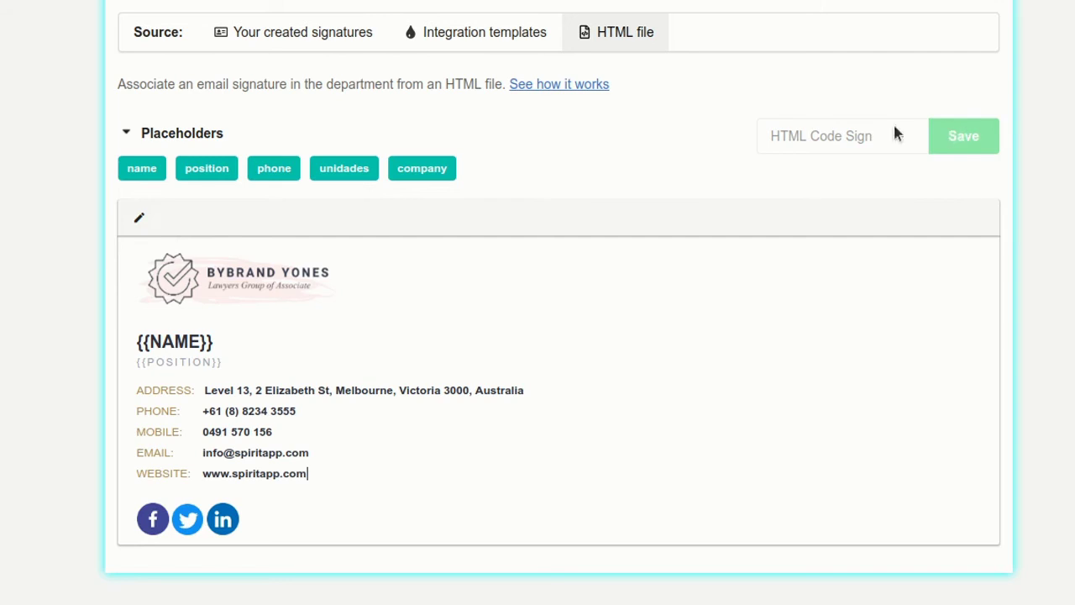
click(139, 218)
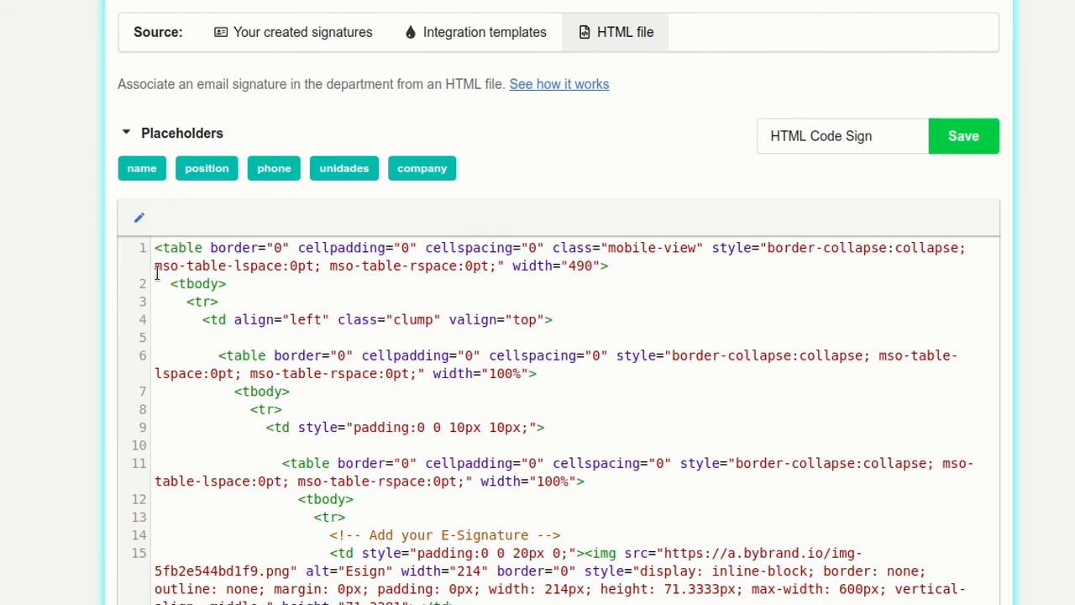
click(982, 148)
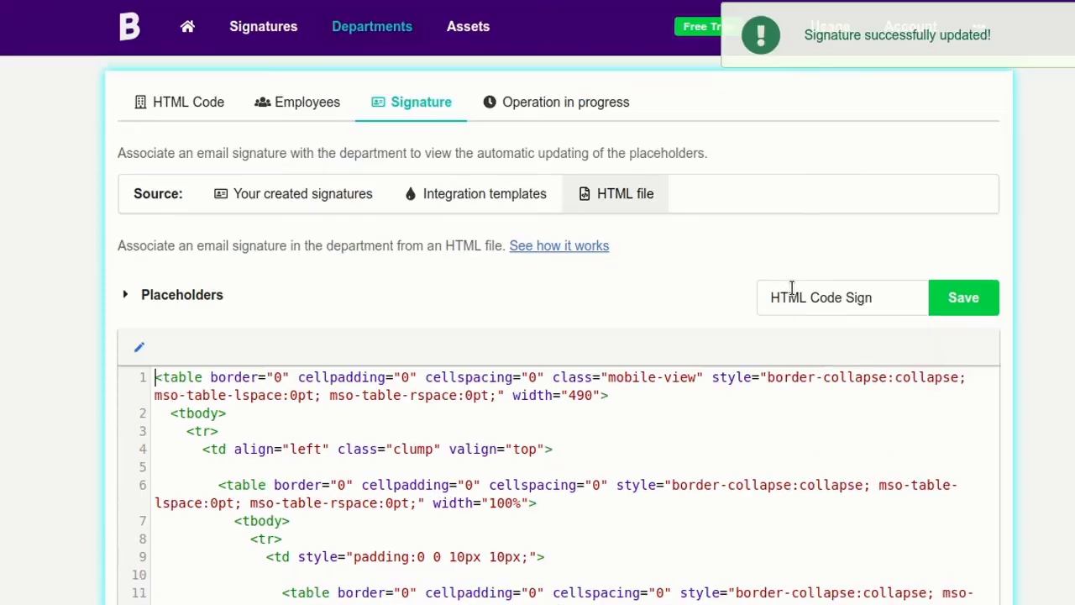
click(140, 353)
Shrink the signature logo by dragging its corner handle inward
scroll(209, 395, down, 2)
click(279, 279)
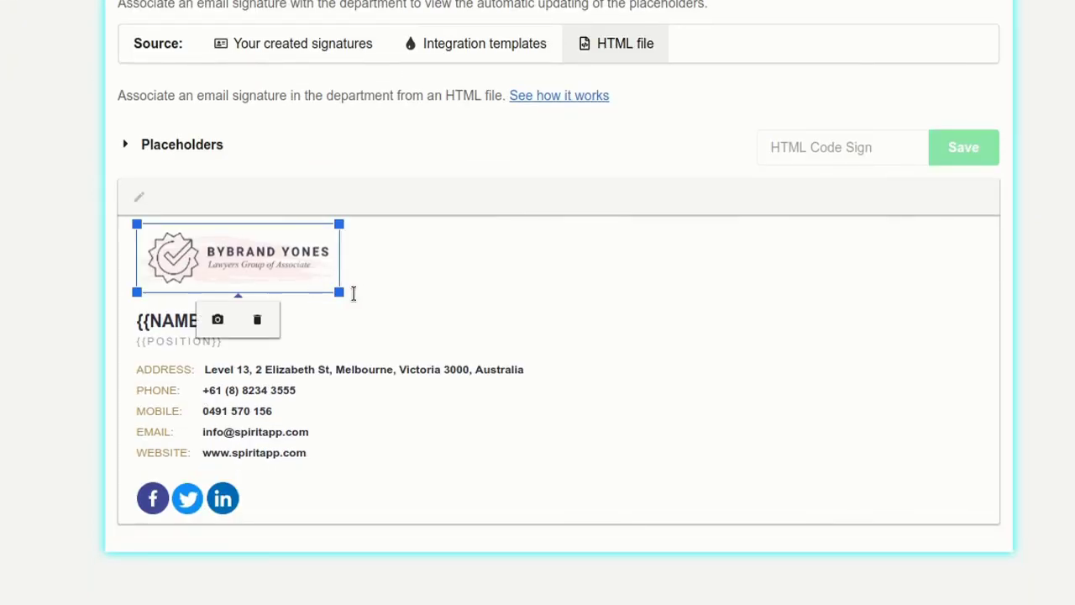
drag(338, 294, 317, 292)
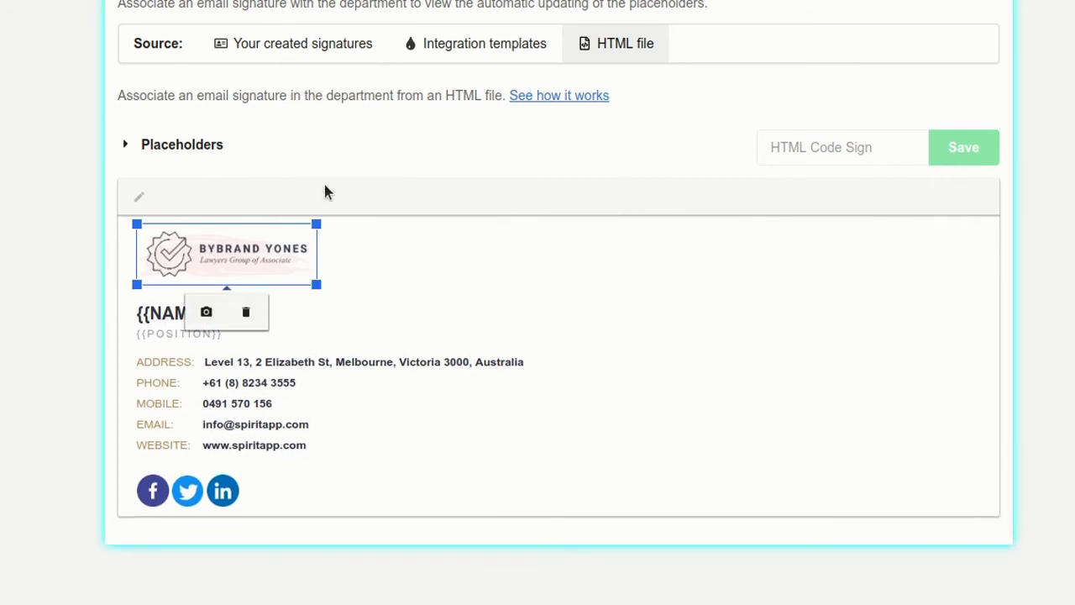
click(308, 158)
Copy the {{phone}} placeholder and use it to replace the sample phone number
click(205, 153)
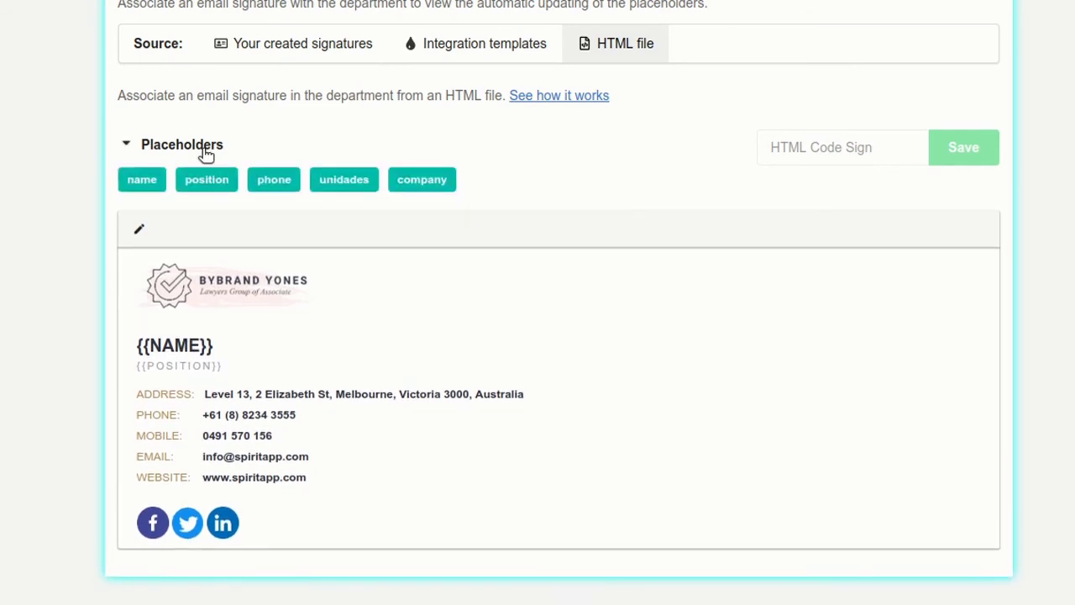
double_click(273, 180)
right_click(268, 181)
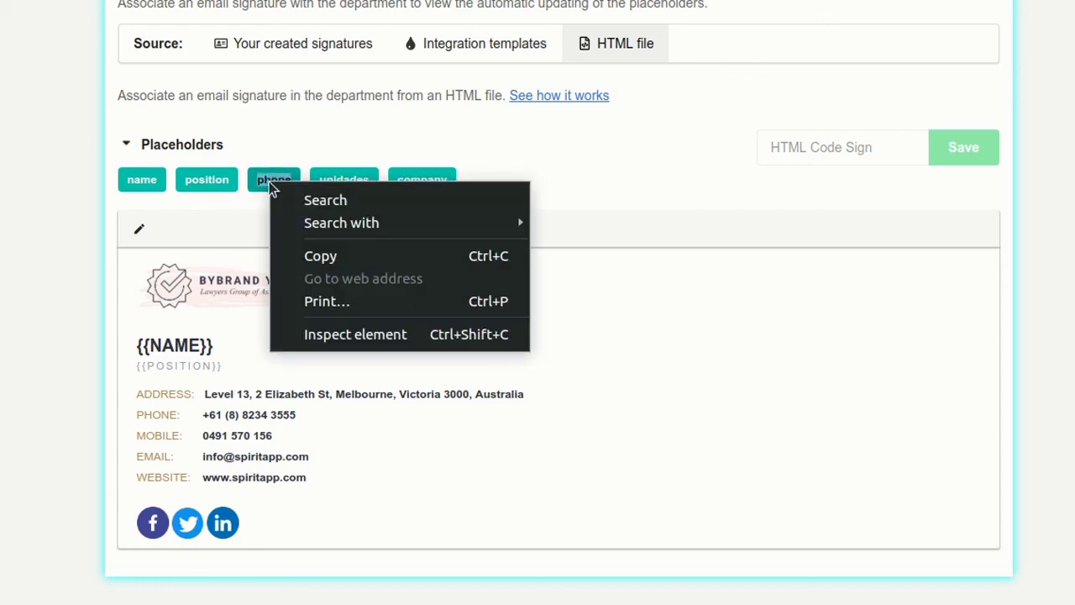
click(307, 257)
double_click(216, 415)
key(shift+End)
key(BackSpace)
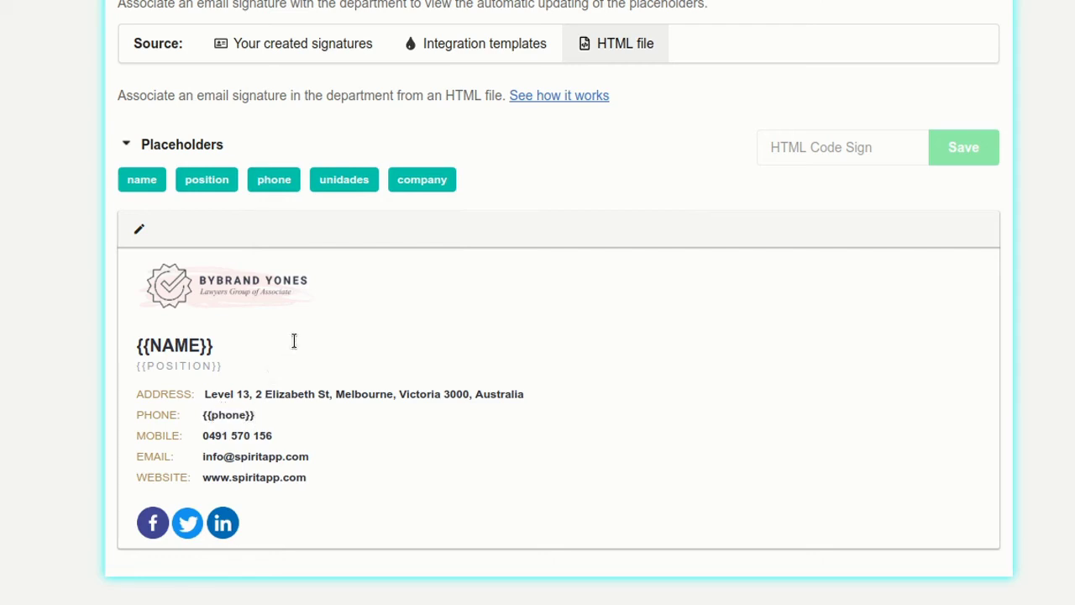
click(140, 228)
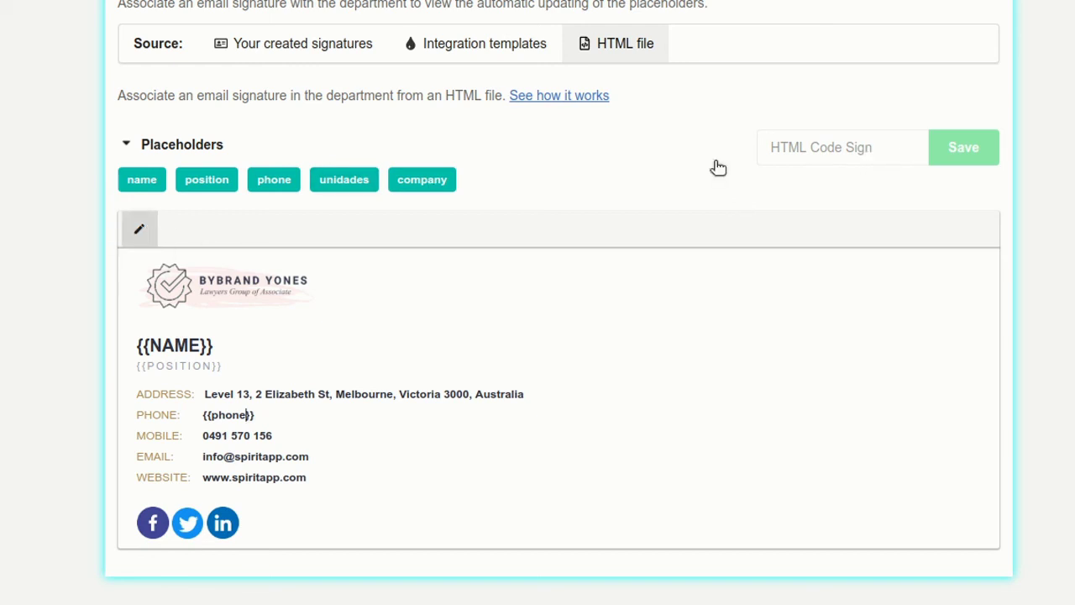
Save the edited signature containing the {{phone}} placeholder
scroll(951, 149, up, 10)
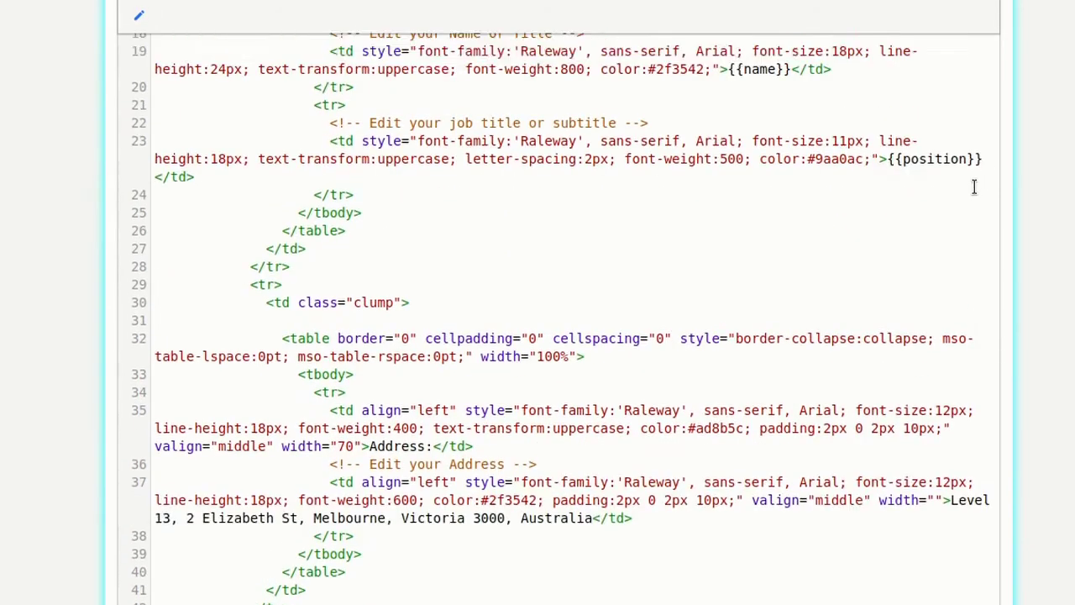
scroll(905, 209, up, 3)
click(947, 233)
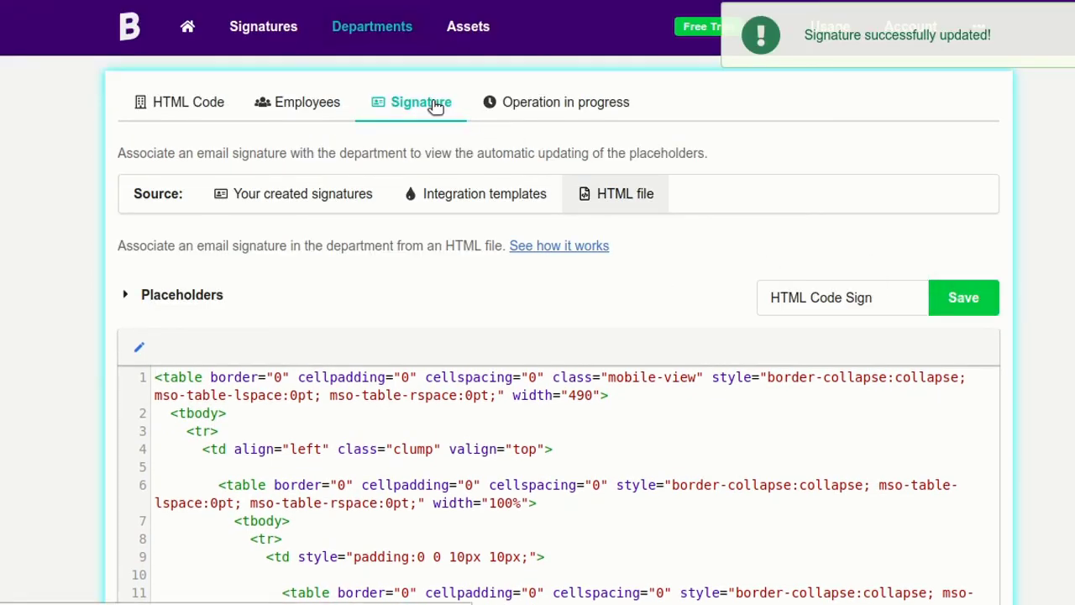
Check the signature overview preview, then open the department's 4-employee list
click(435, 106)
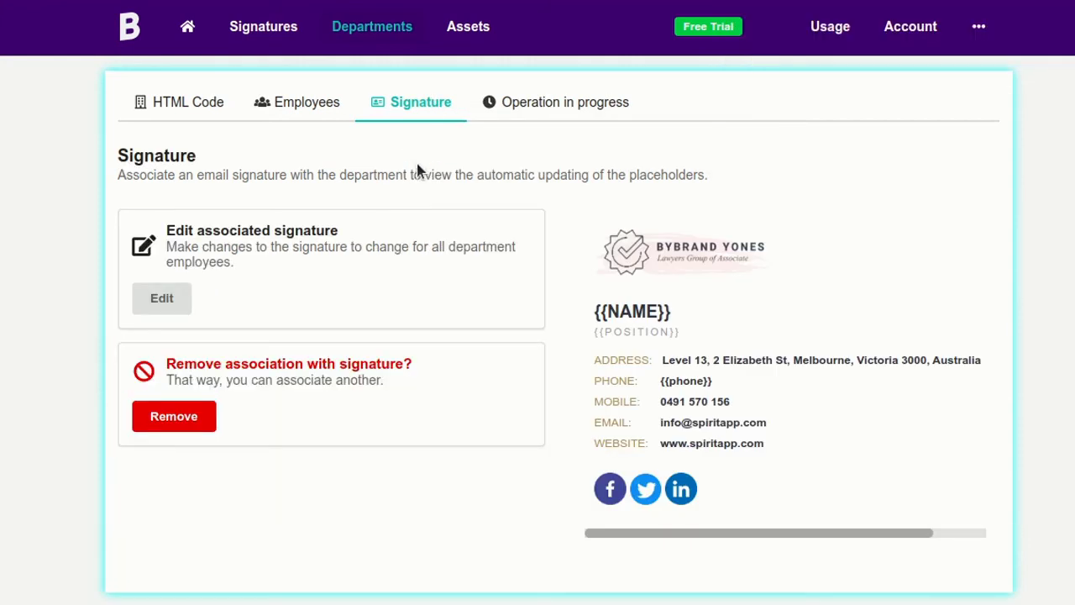
mouse_move(624, 317)
mouse_down()
mouse_move(601, 269)
mouse_move(629, 329)
mouse_move(643, 323)
mouse_up()
click(643, 323)
click(322, 117)
Preview each of the four employees' personalised signatures with their name and position
click(791, 276)
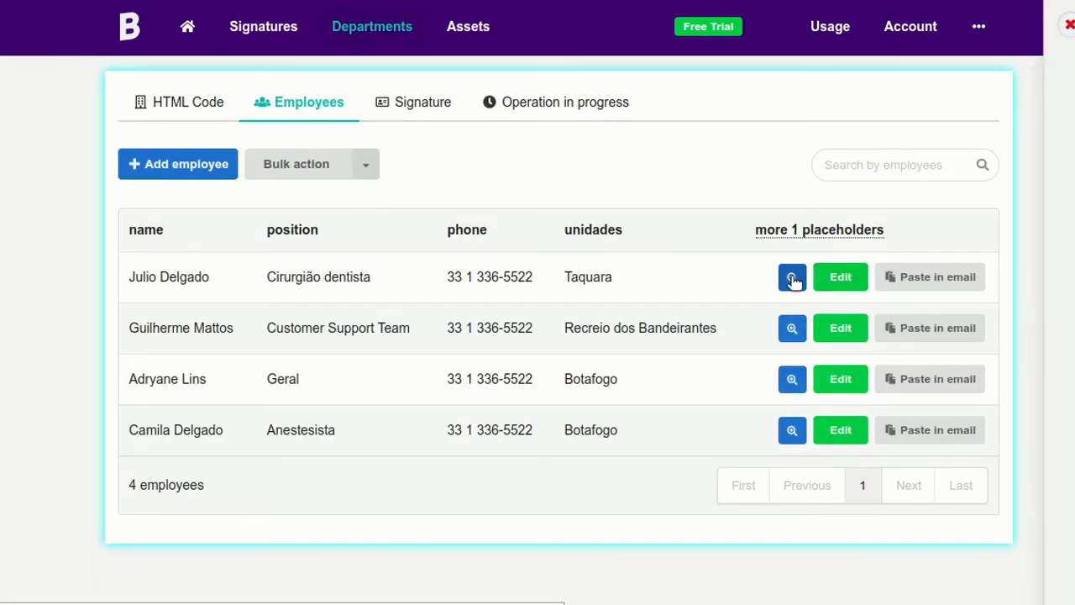
drag(818, 154, 788, 210)
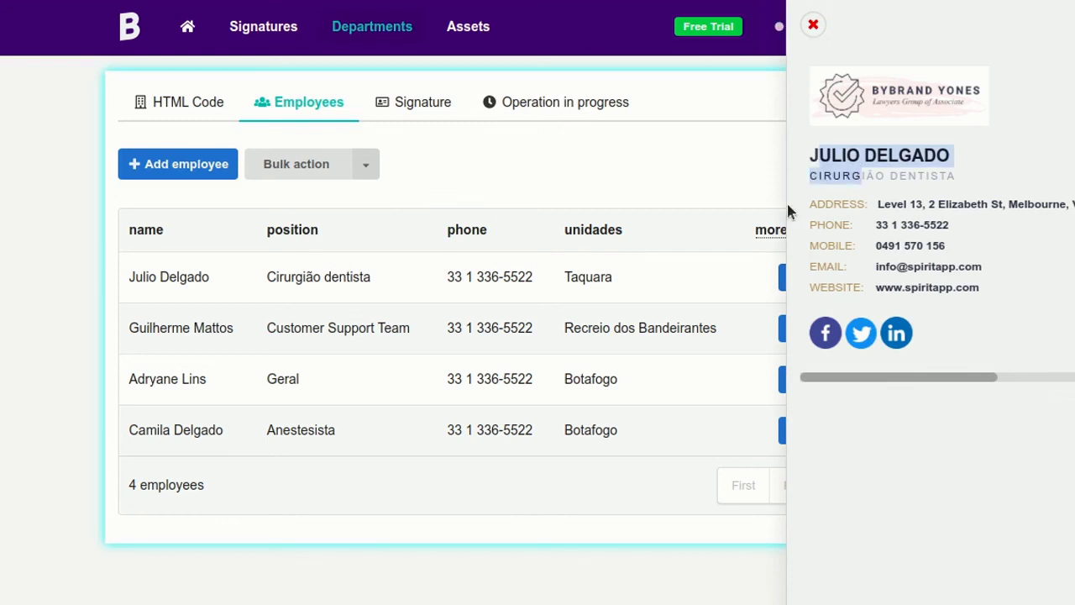
click(740, 318)
click(792, 328)
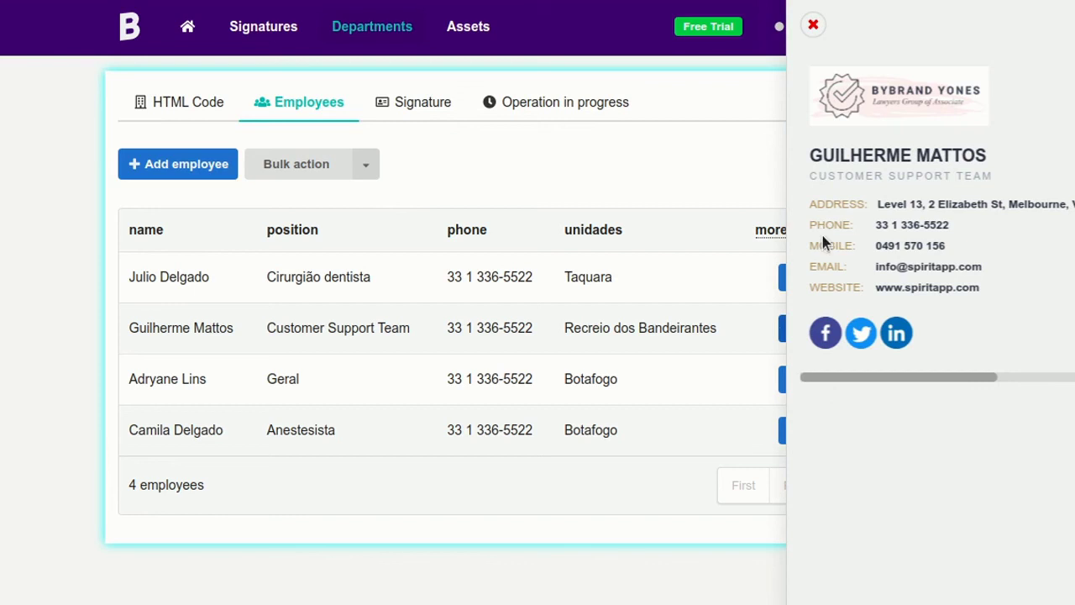
click(654, 359)
click(792, 379)
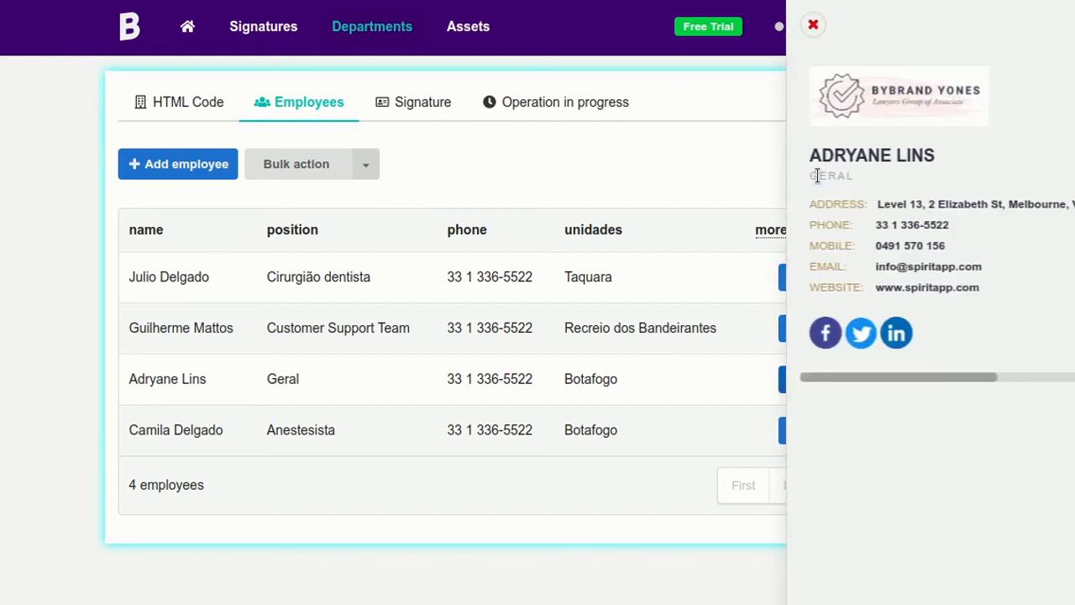
drag(813, 154, 761, 220)
click(720, 348)
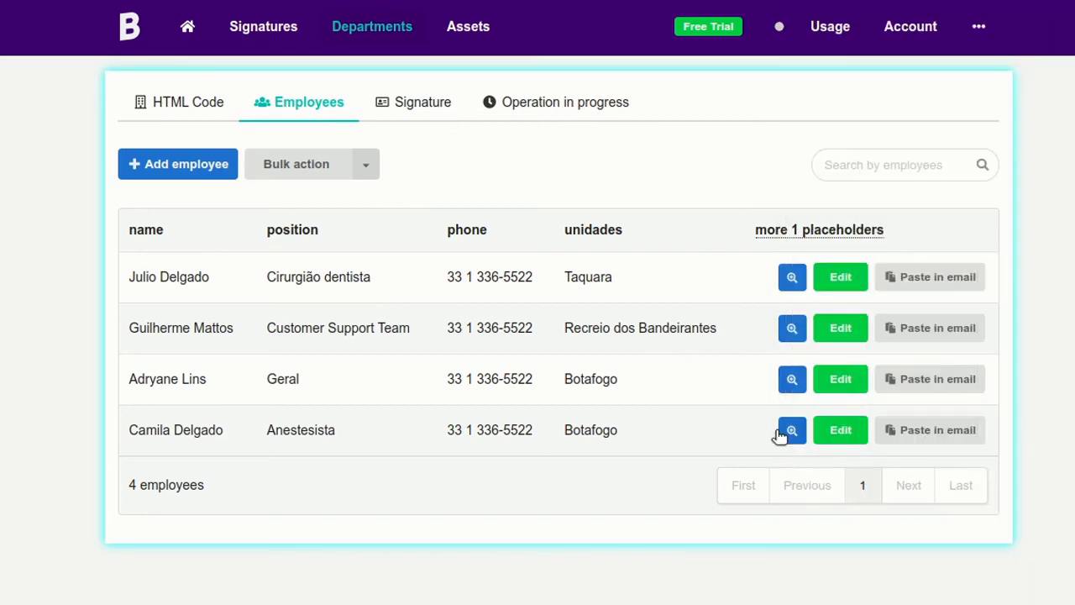
click(791, 430)
drag(882, 176, 866, 160)
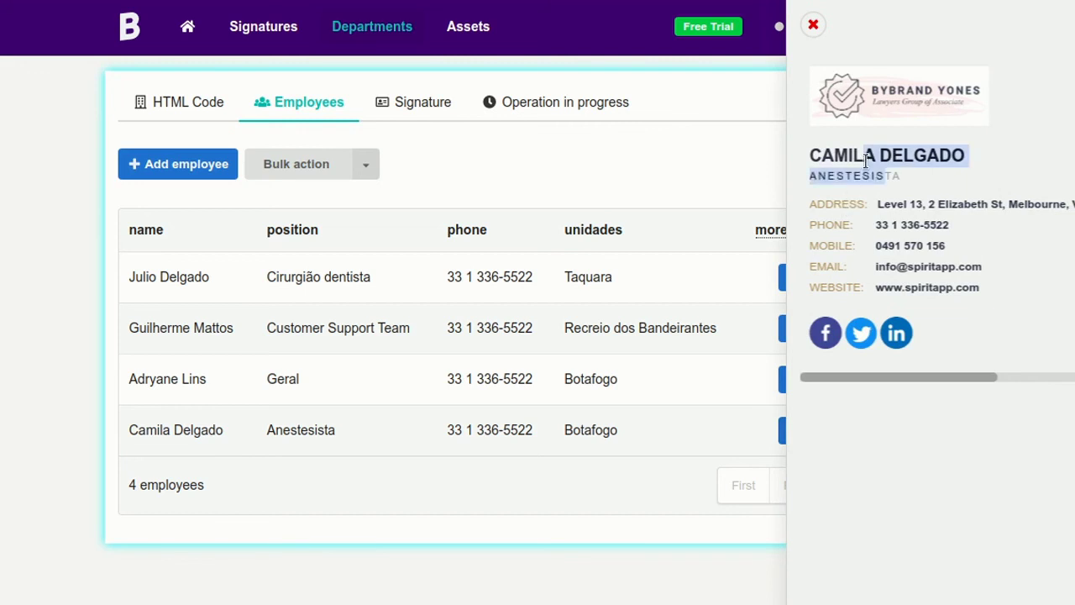
click(682, 263)
Copy the third employee's finished signature for pasting into email
click(917, 379)
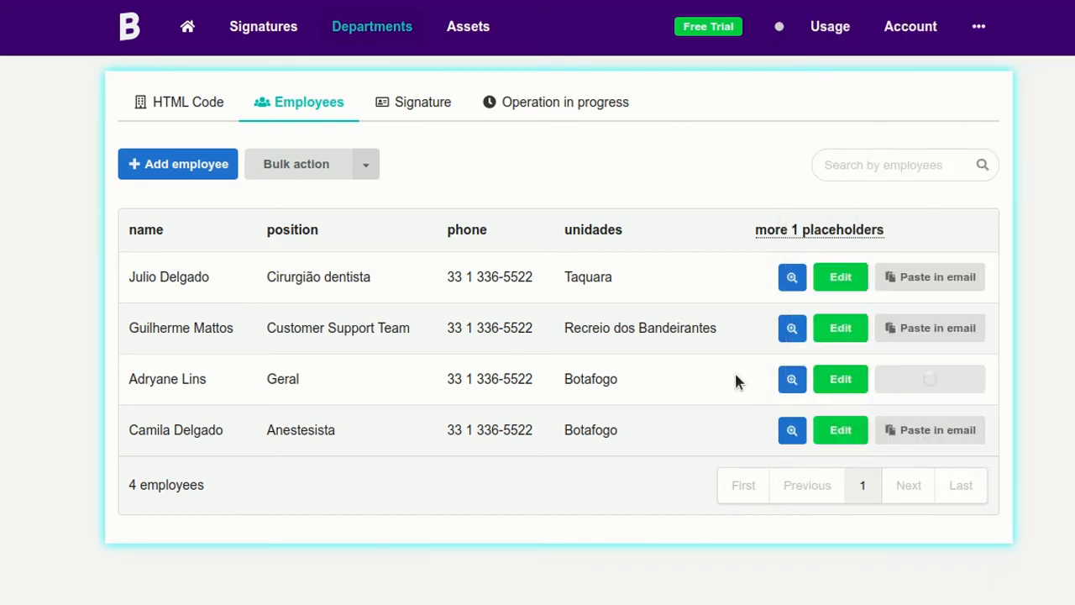
scroll(681, 348, down, 2)
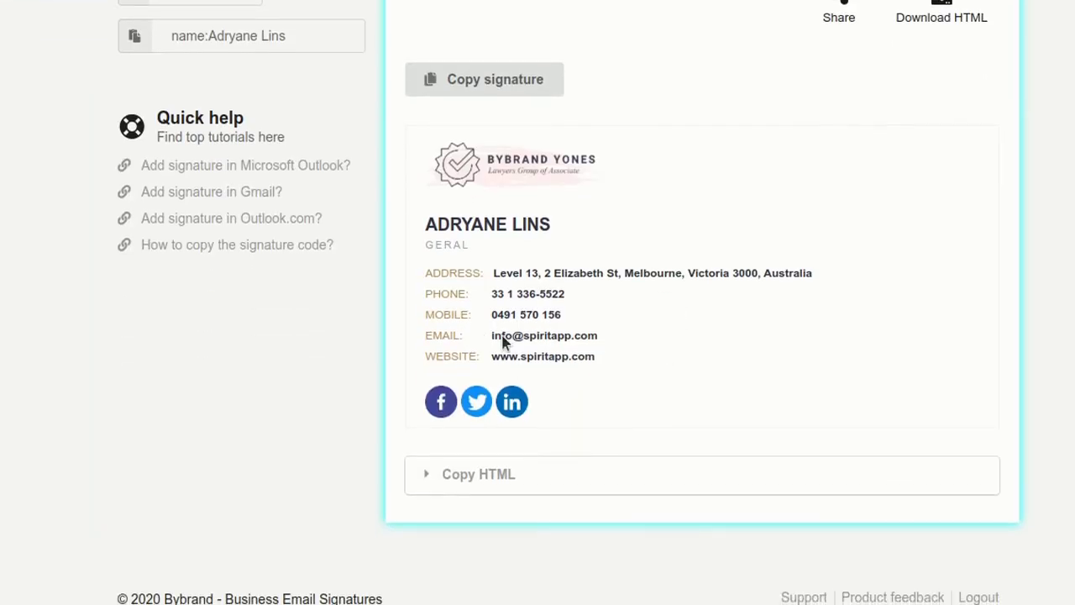
click(487, 473)
click(488, 473)
scroll(510, 267, up, 2)
drag(516, 423, 626, 383)
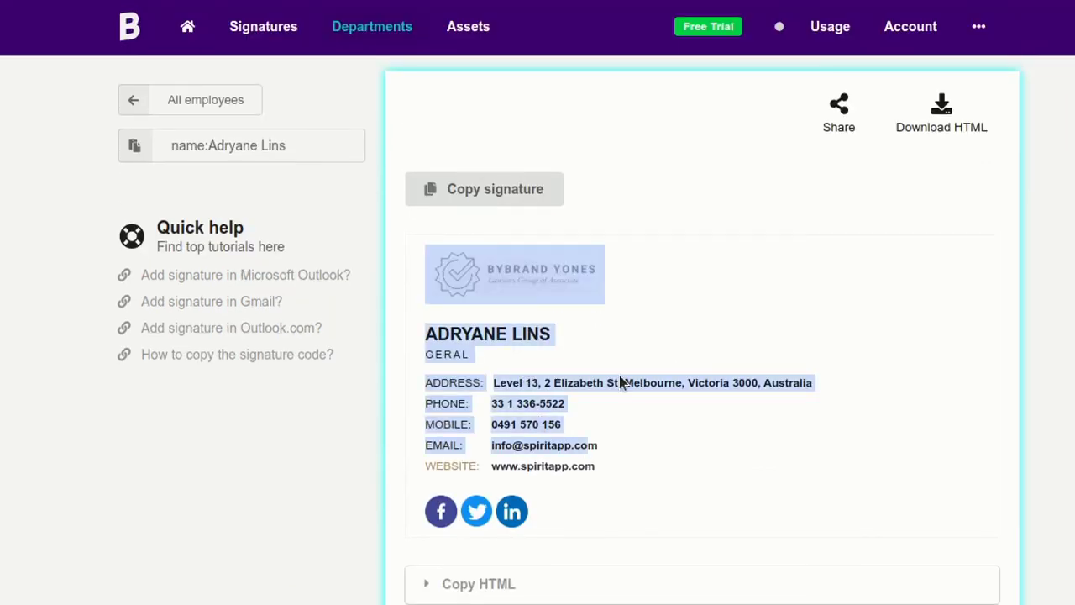
click(687, 363)
click(509, 189)
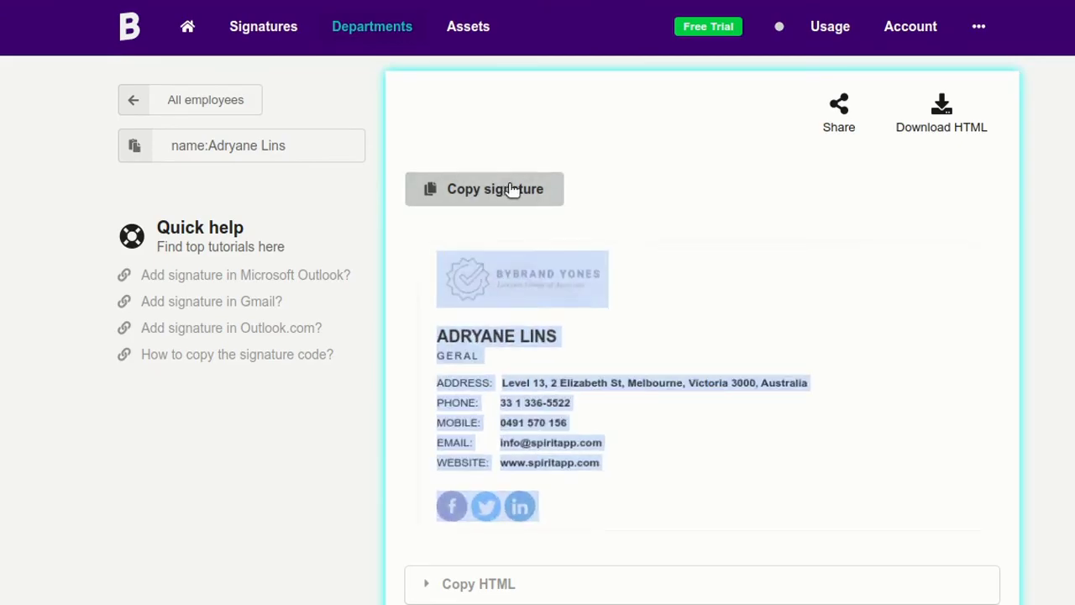